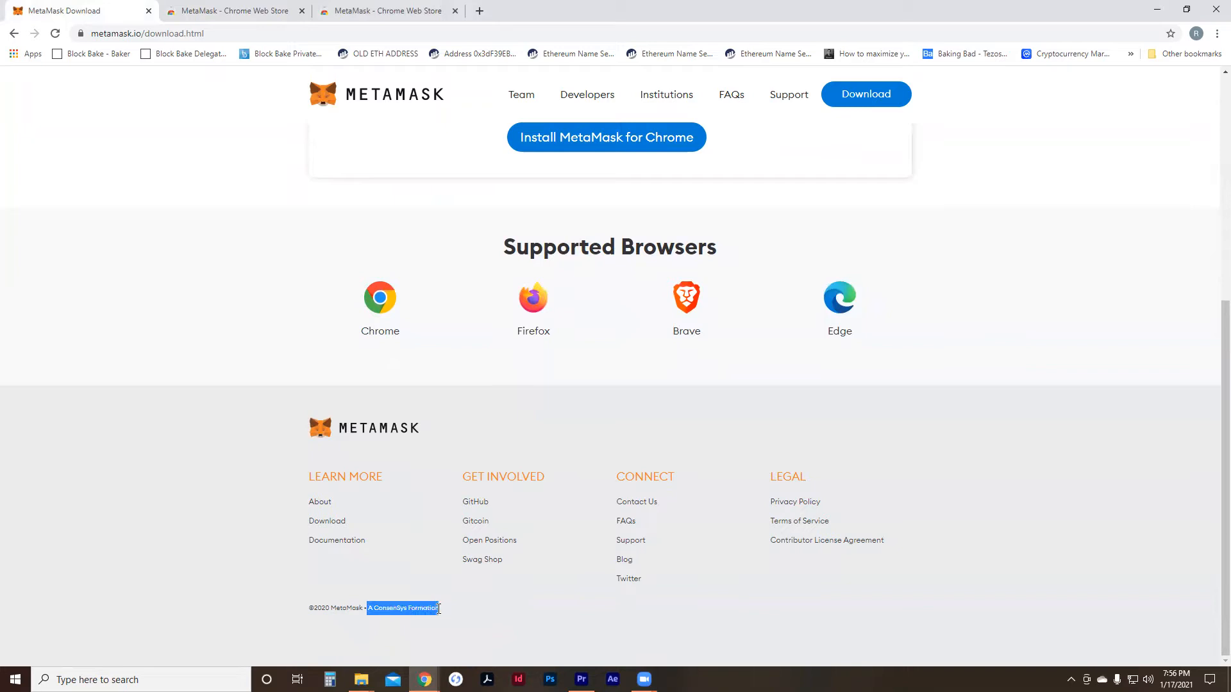
Step: Open the Chrome install page from the MetaMask download site and add the MetaMask extension to the browser
click(463, 608)
scroll(238, 576, up, 6)
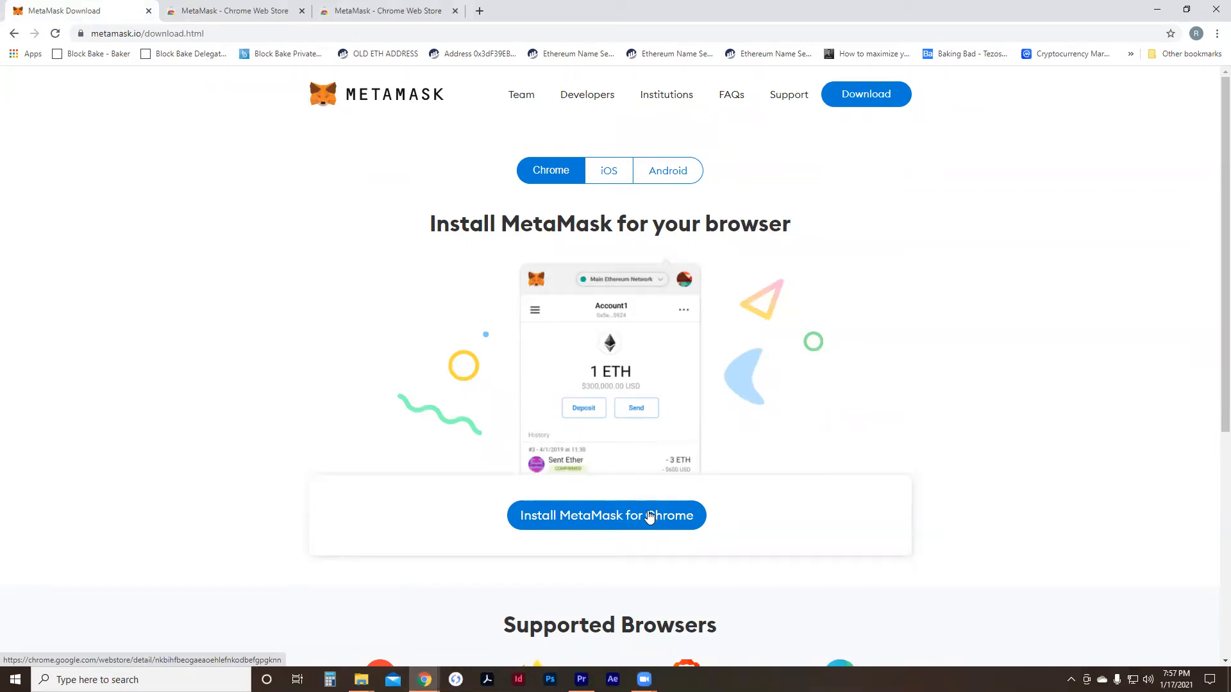
click(649, 515)
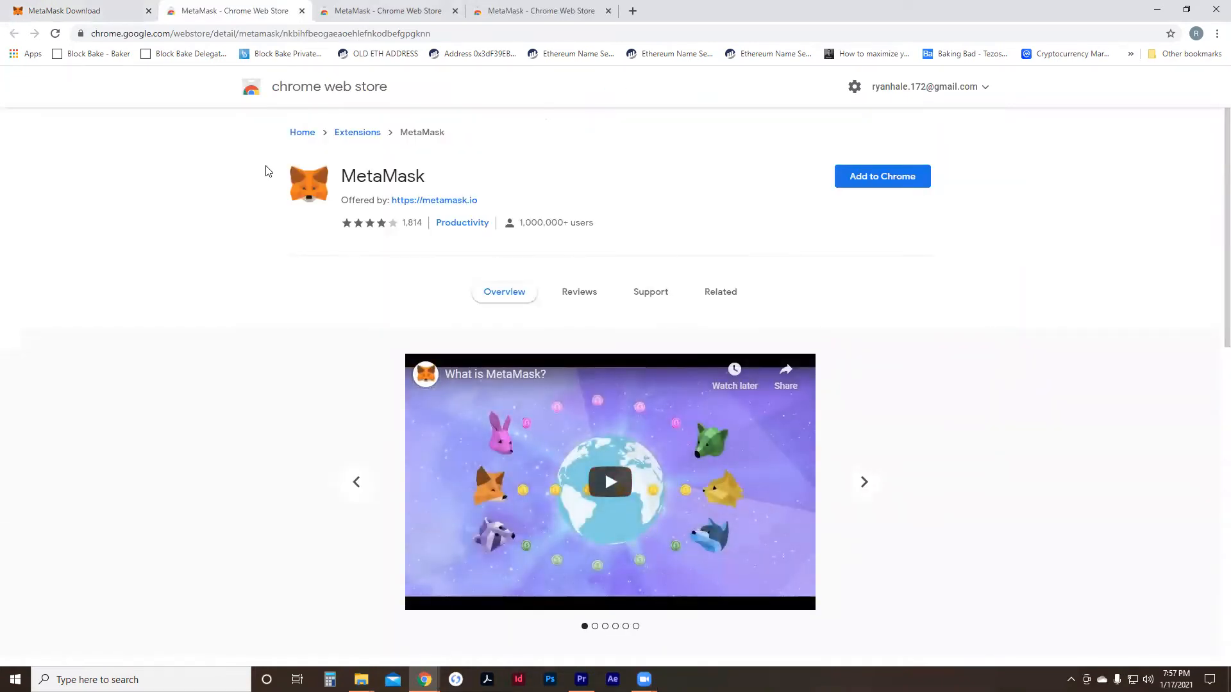
click(888, 185)
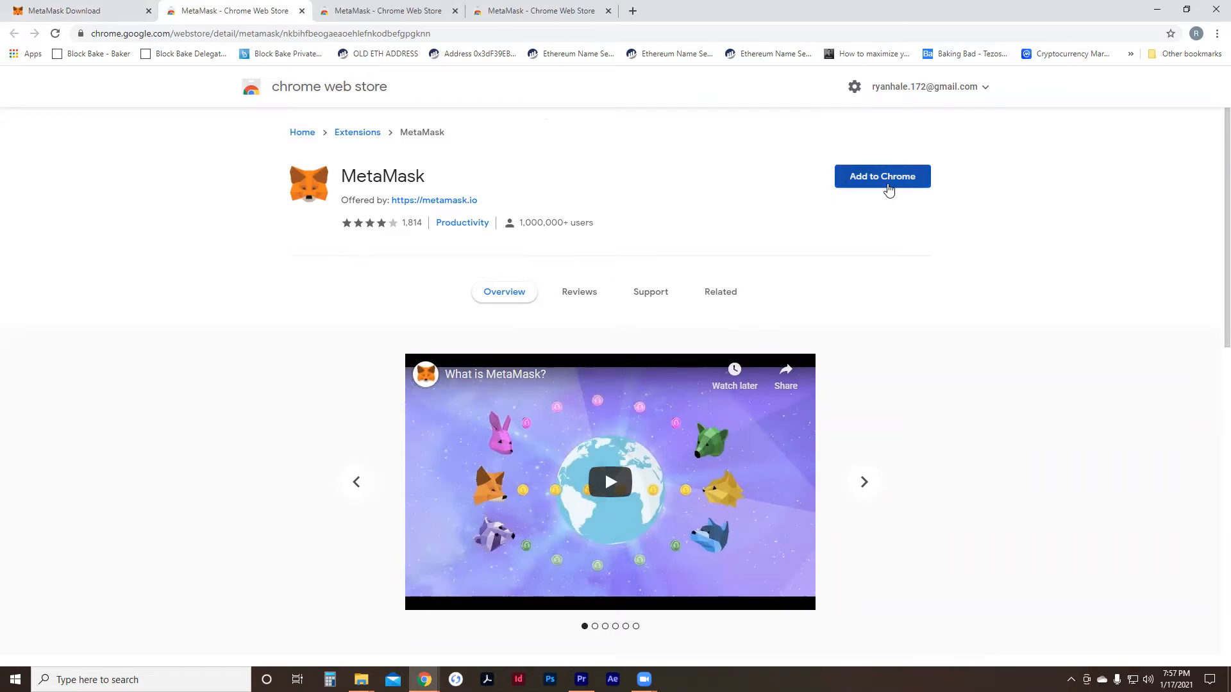
drag(482, 201, 340, 200)
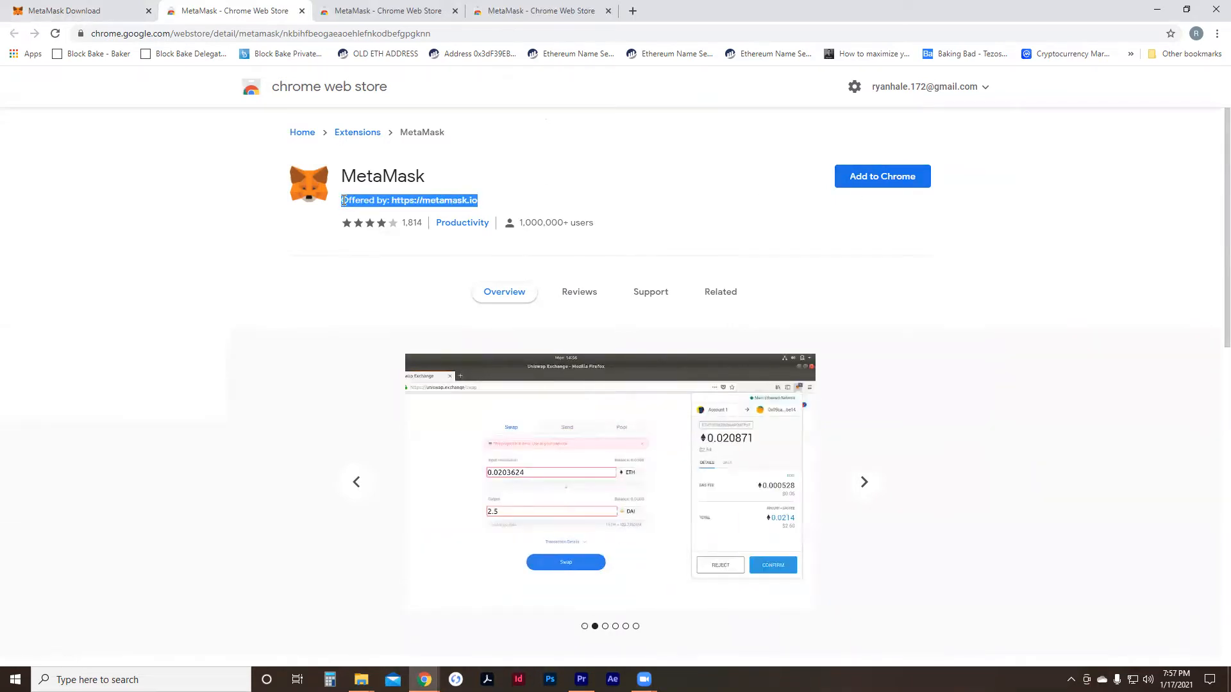
click(868, 180)
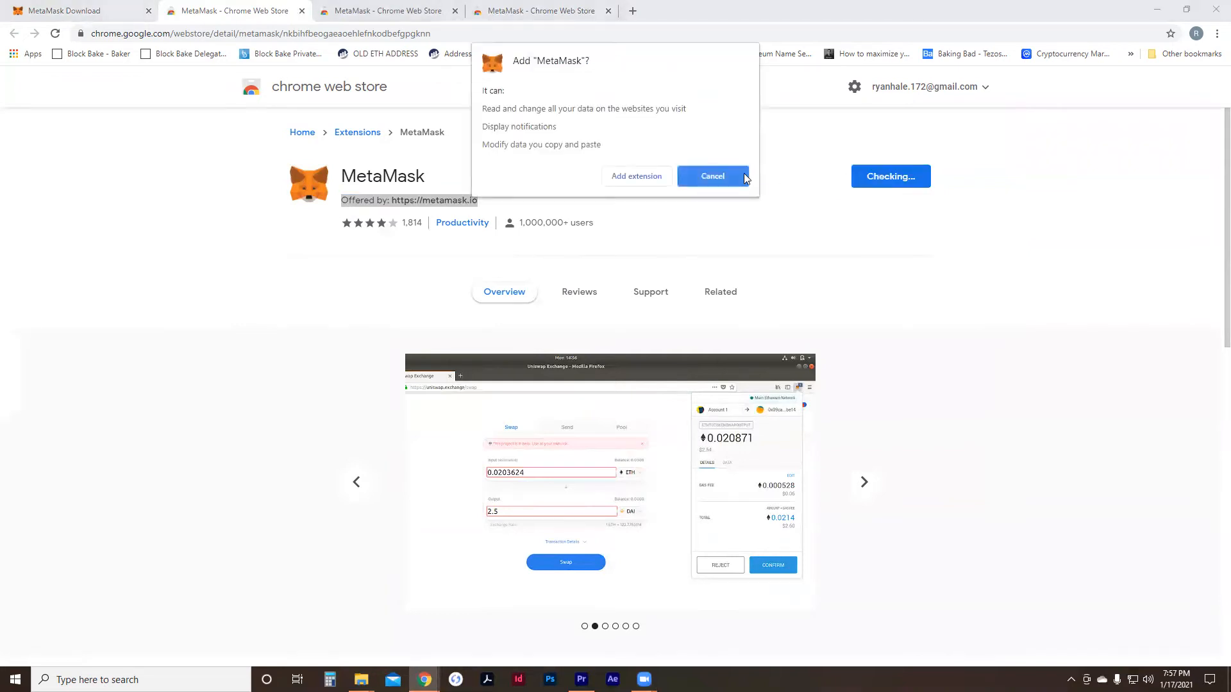
click(639, 182)
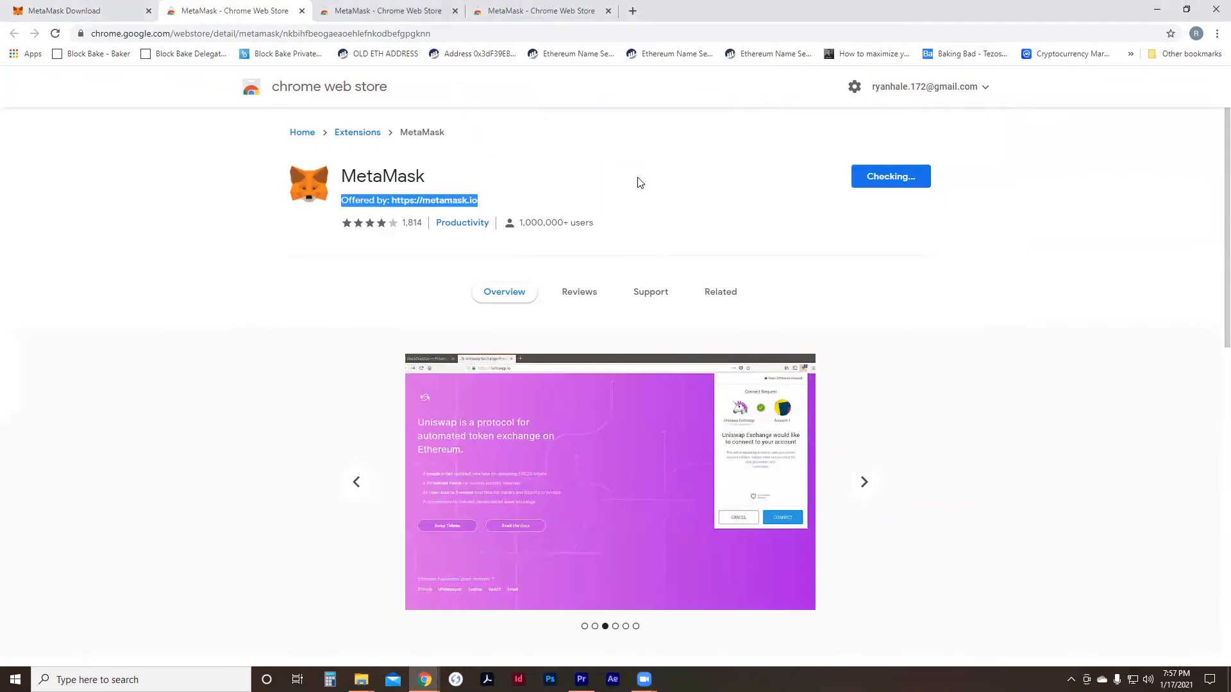
click(234, 379)
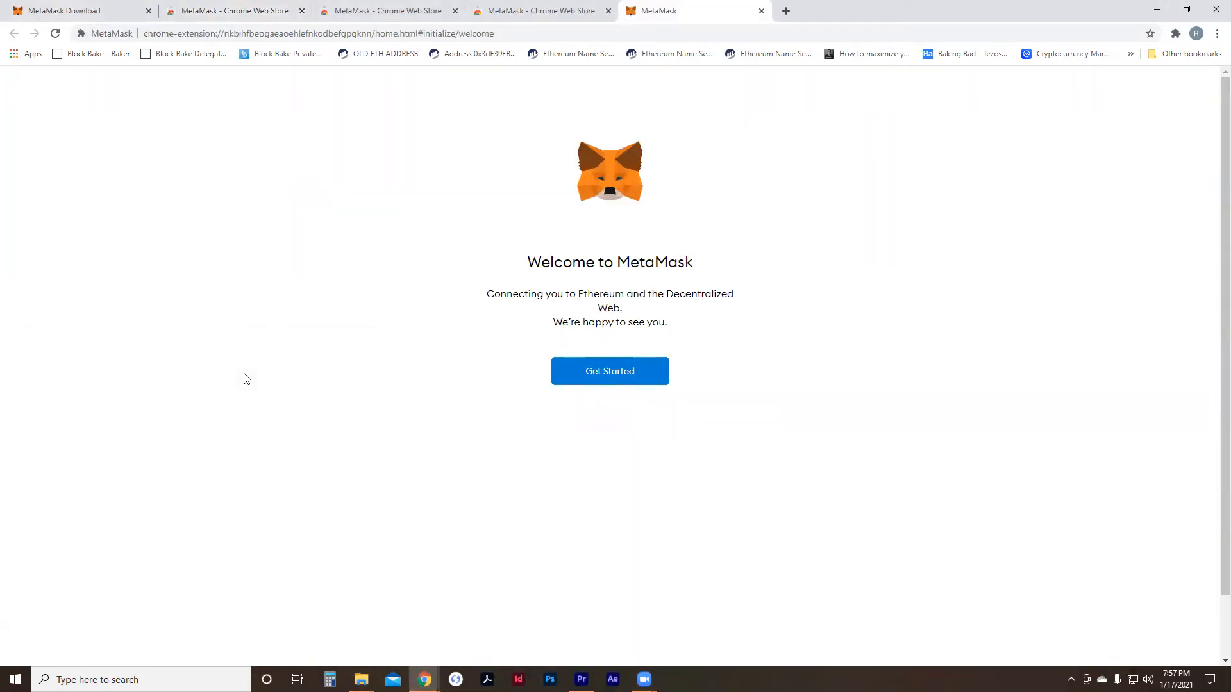
Step: Begin MetaMask setup by choosing to create a new wallet and agree to share usage data
click(601, 370)
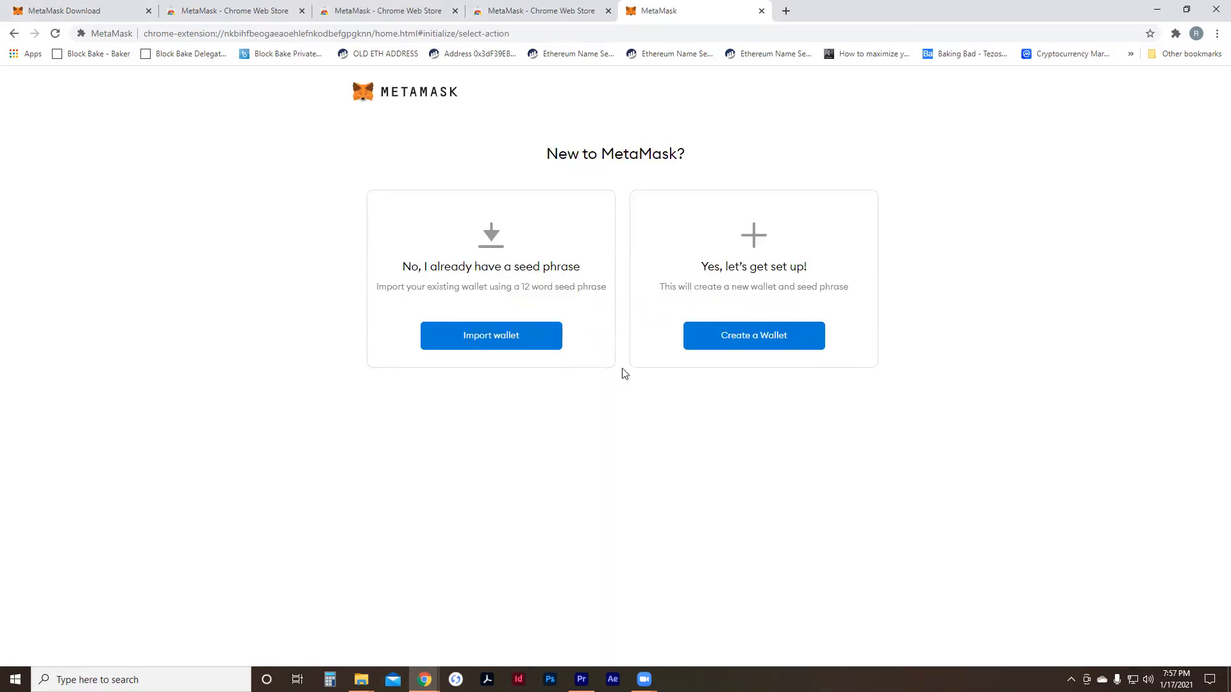
click(769, 338)
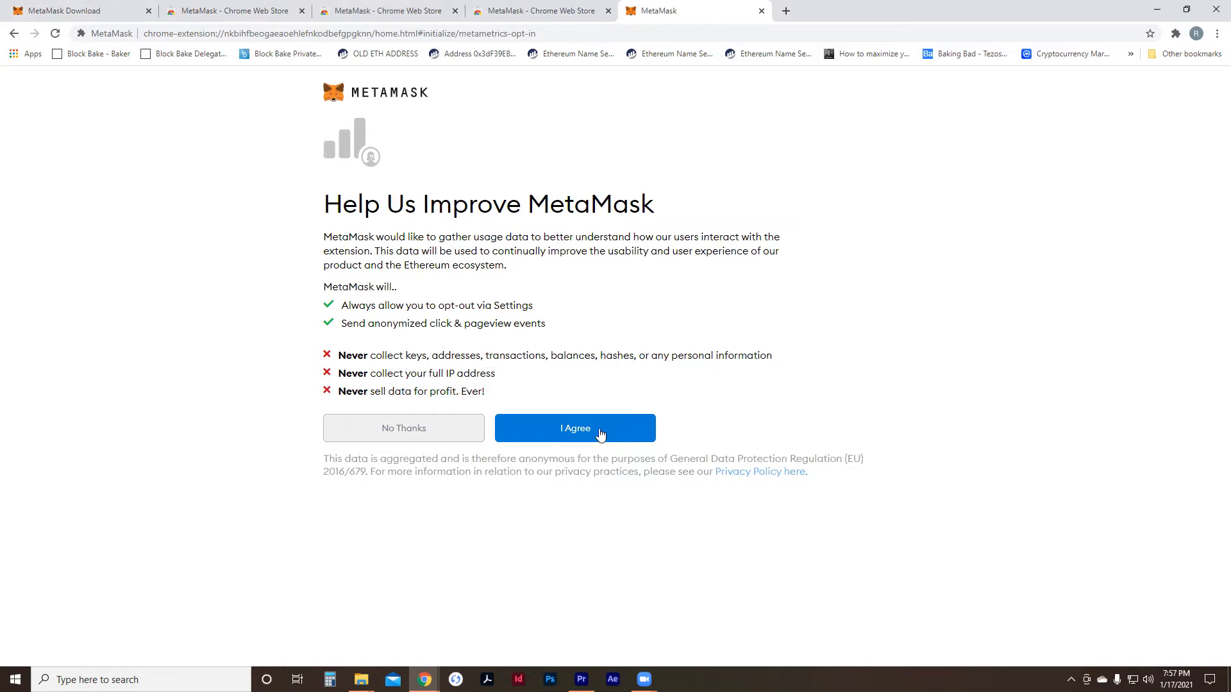
click(576, 429)
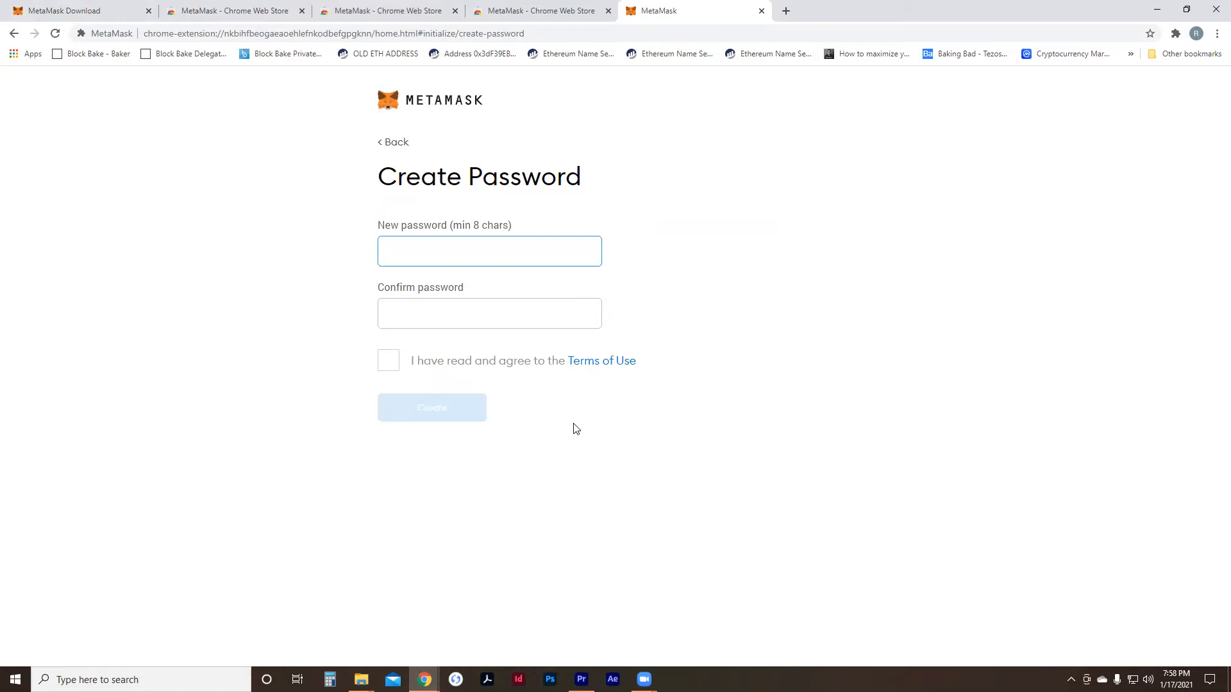
Step: Enter the new wallet password and repeat it in the confirmation field
text(•••••••)
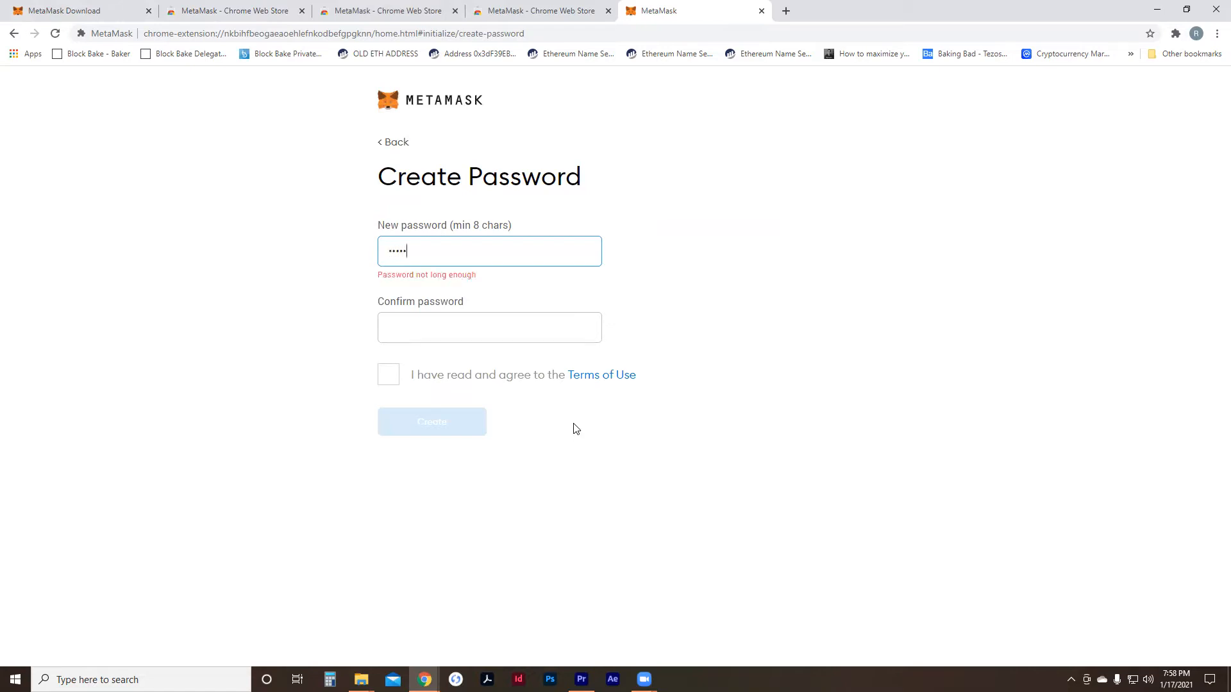
text(••••••)
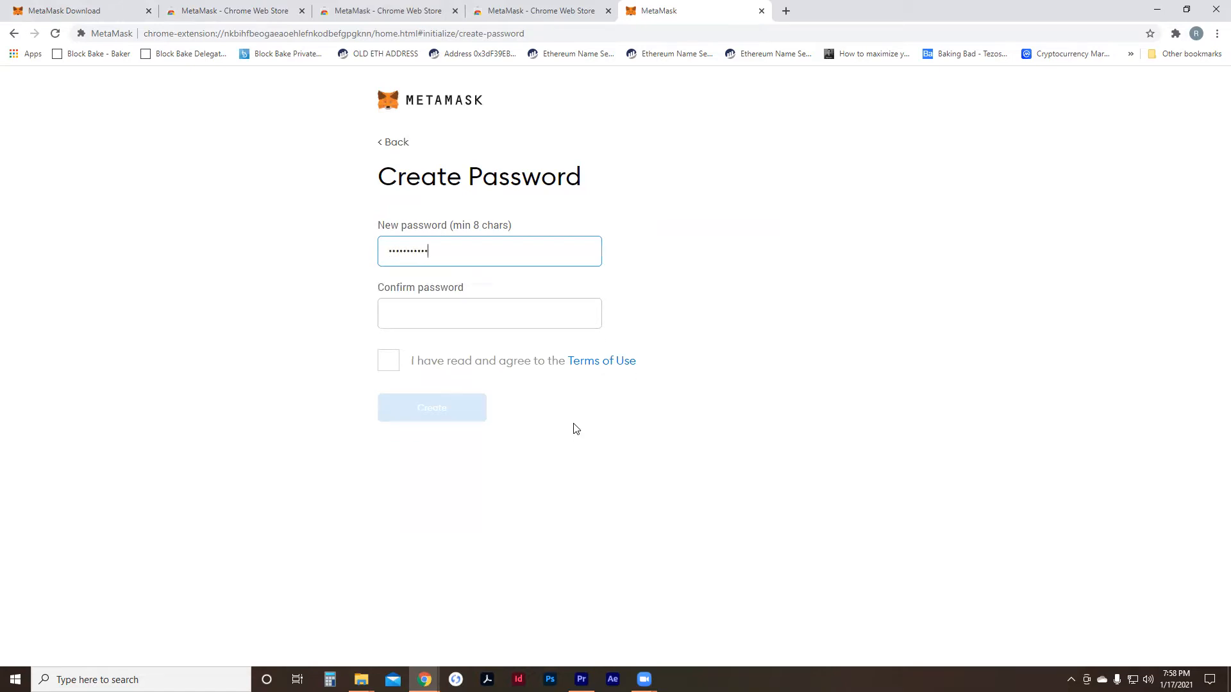
key(Tab)
text(••••••••••)
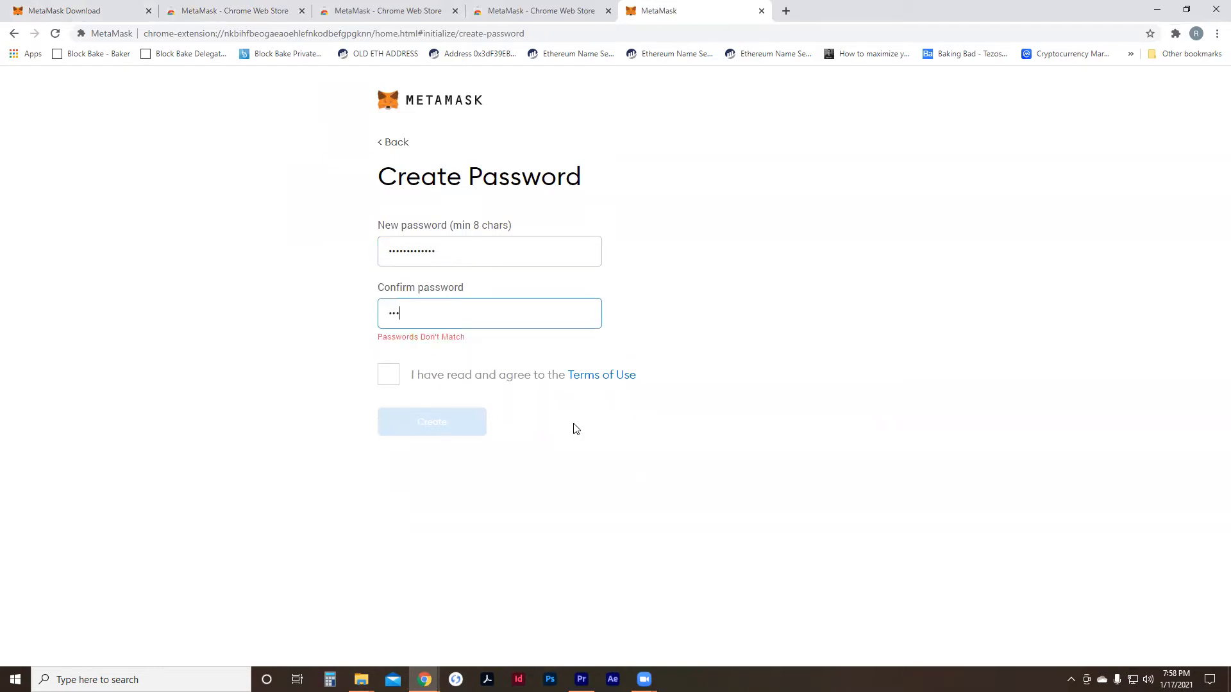
text(•••)
Step: Accept the Terms of Use and open the terms document in a separate browser tab
click(388, 360)
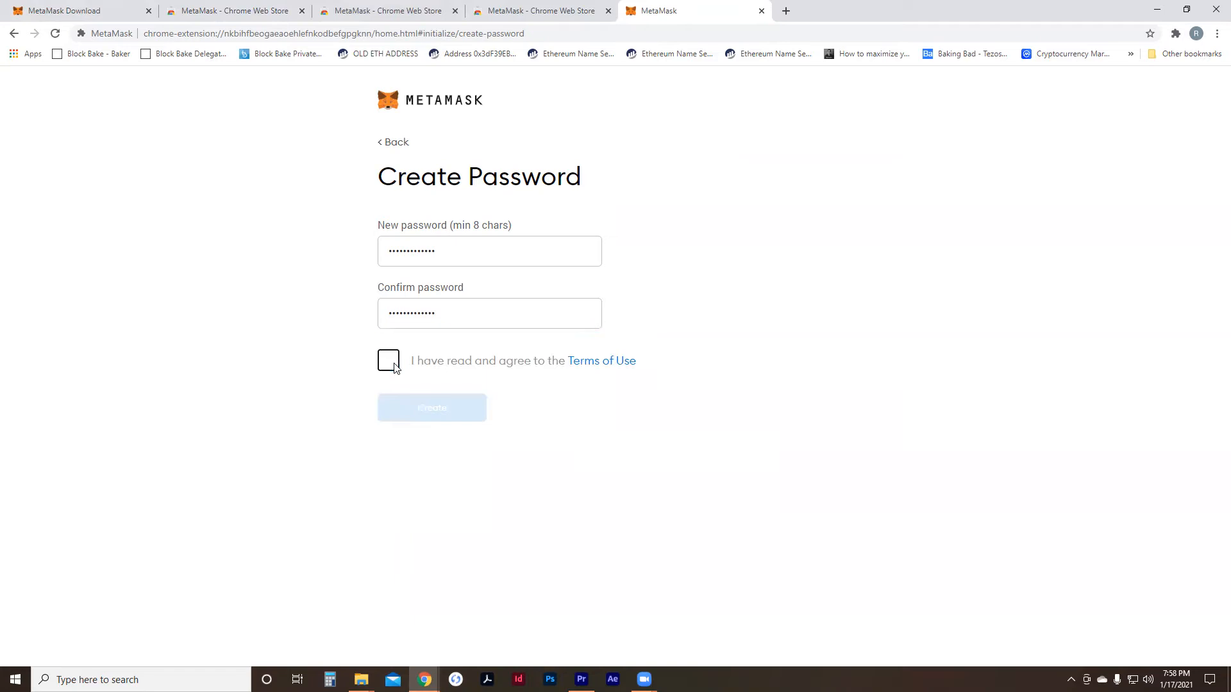
right_click(608, 364)
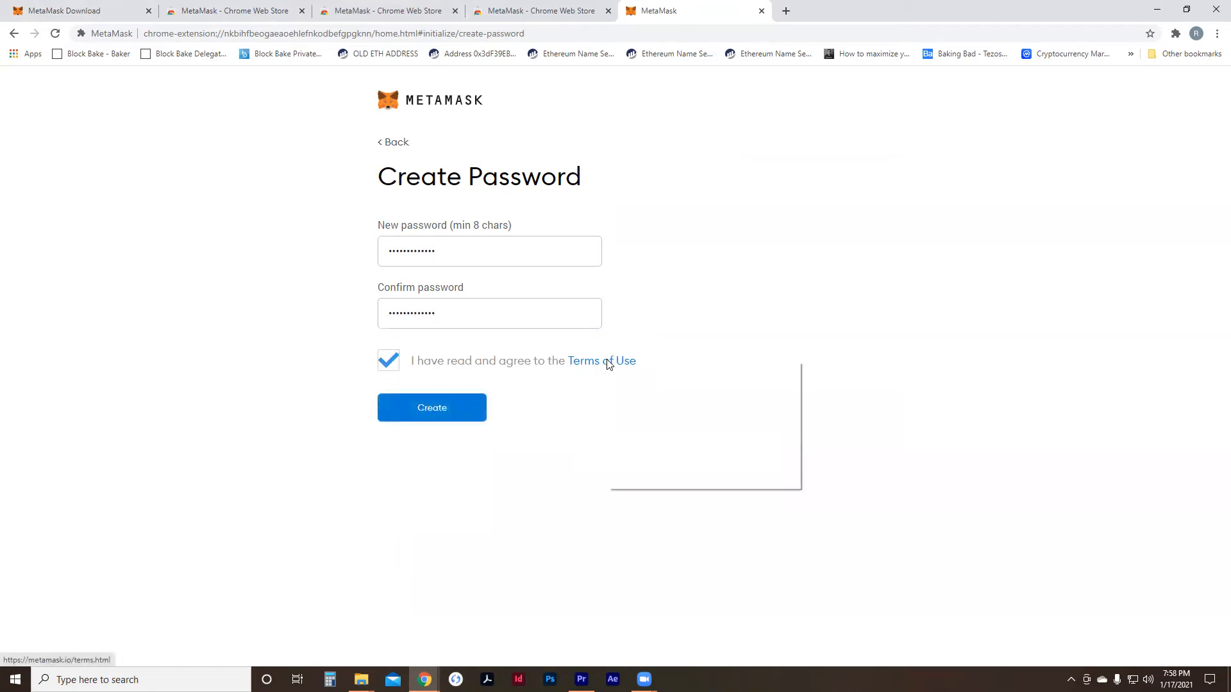
click(657, 372)
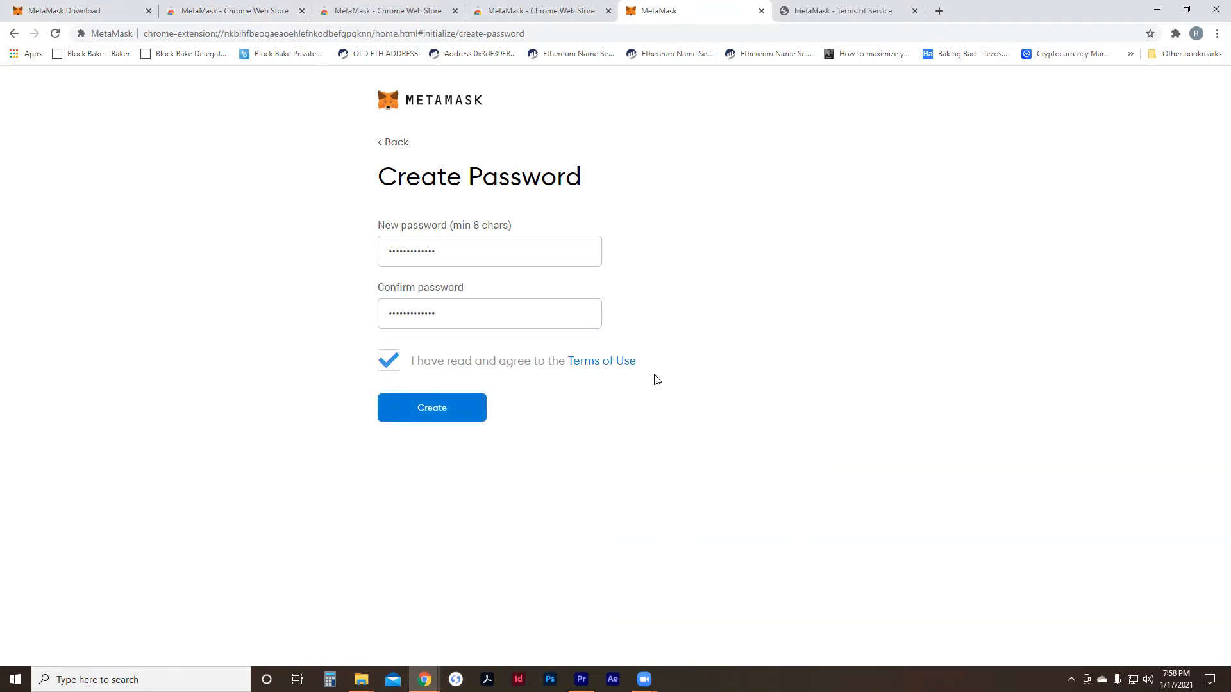
Step: Create the wallet, reveal its secret backup phrase and proceed to the phrase confirmation
click(432, 417)
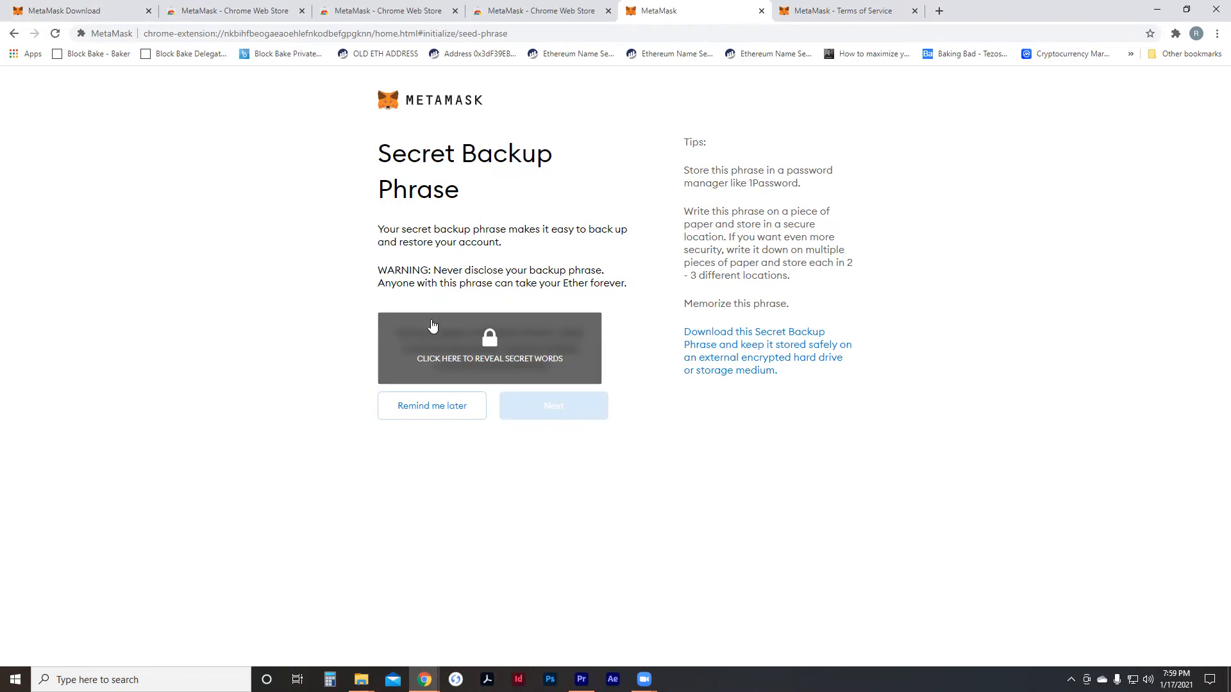
click(458, 336)
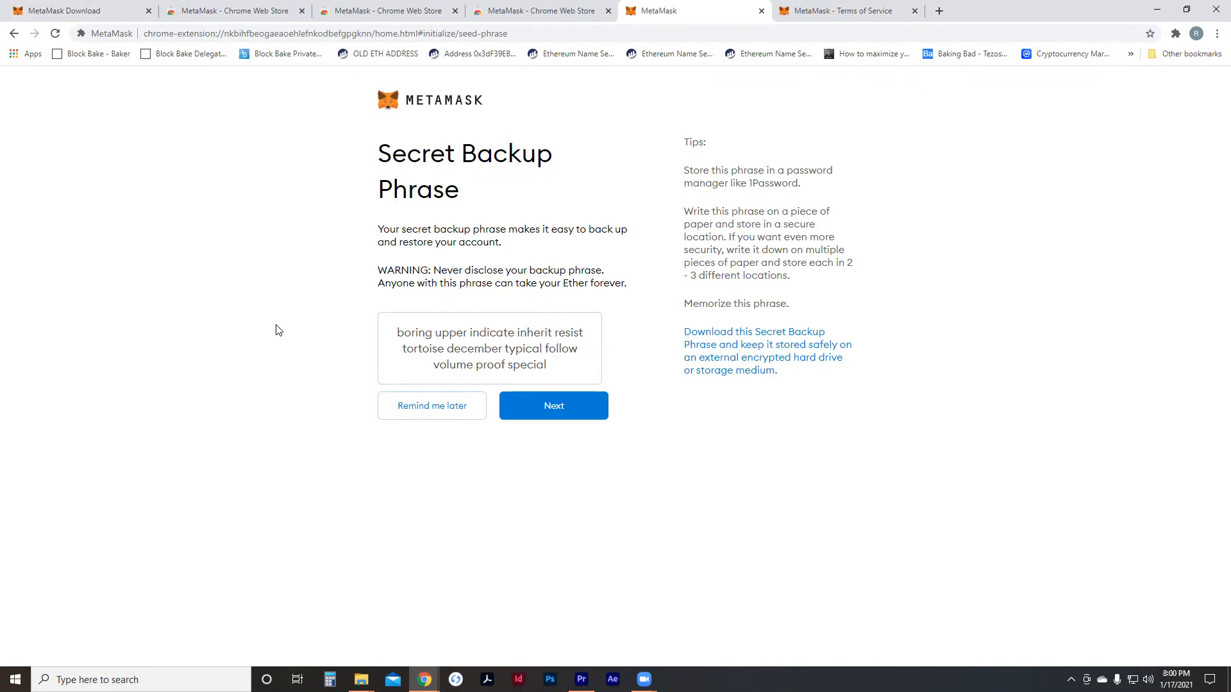
click(531, 417)
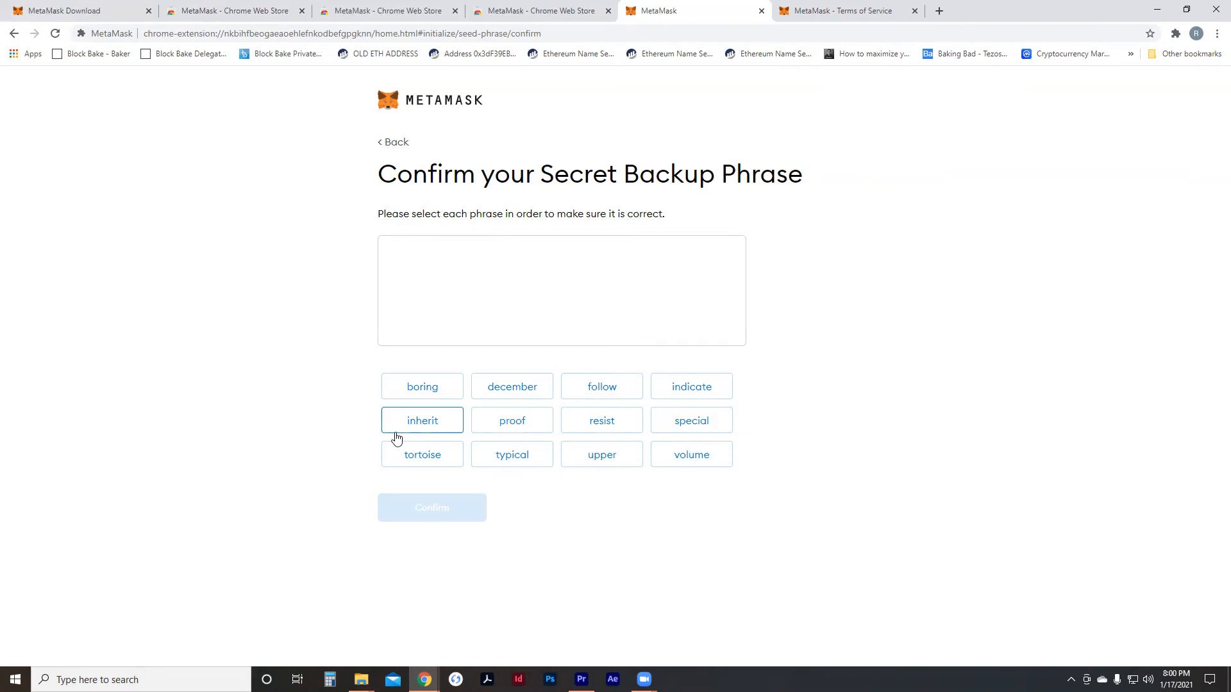
Step: Select all twelve words of the secret backup phrase in their original order and confirm the phrase
click(438, 388)
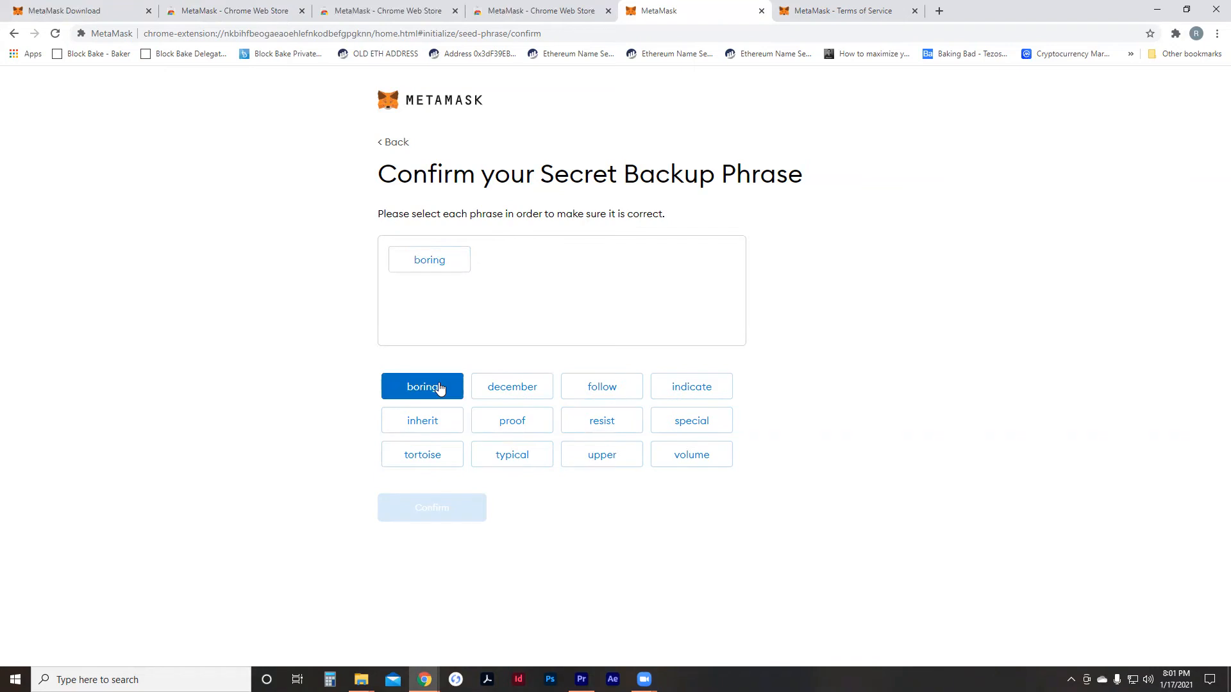
click(610, 461)
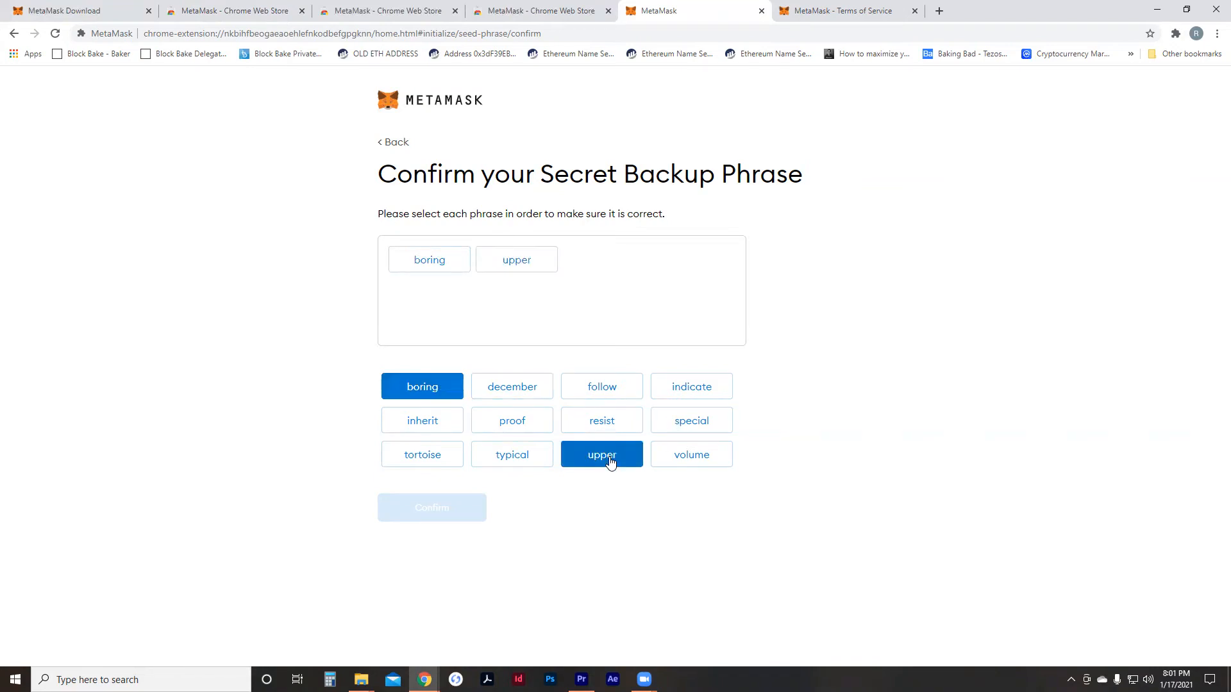
click(681, 393)
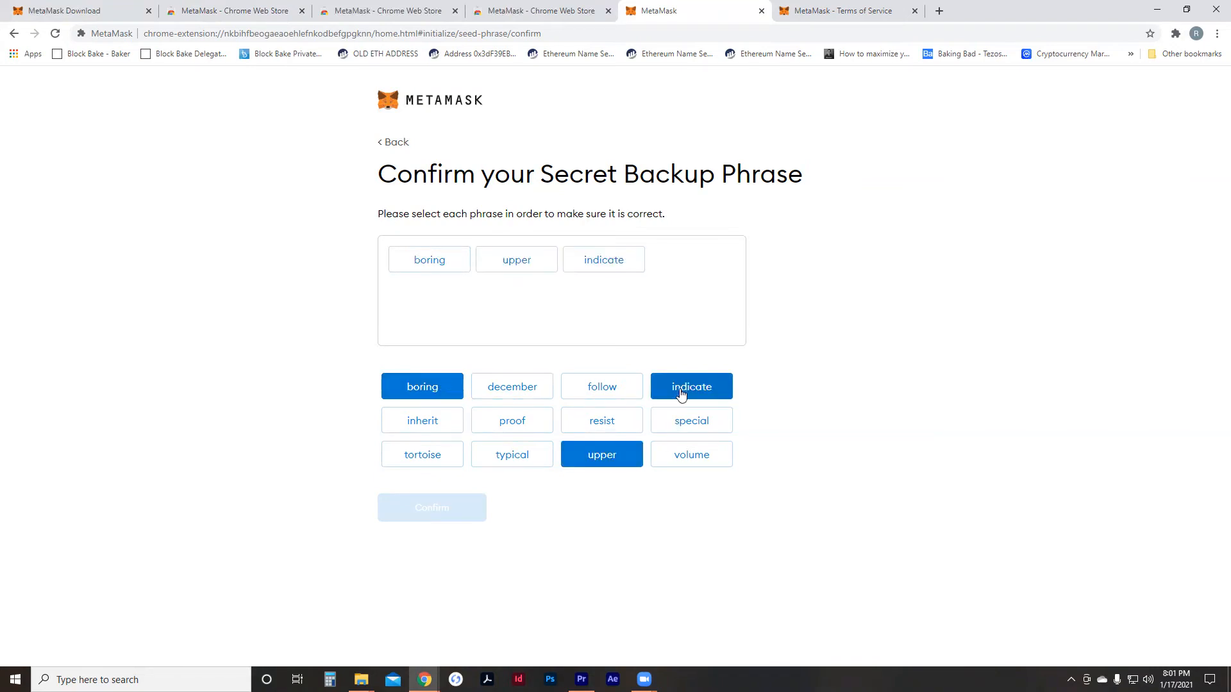
click(414, 423)
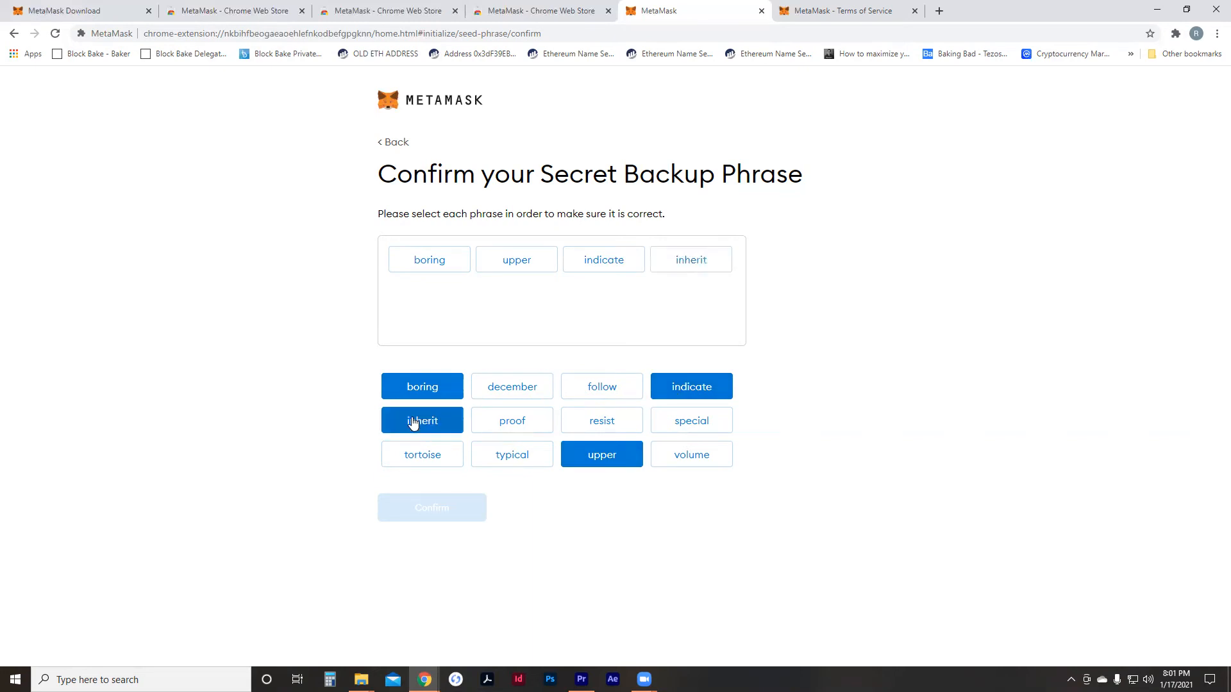
click(610, 428)
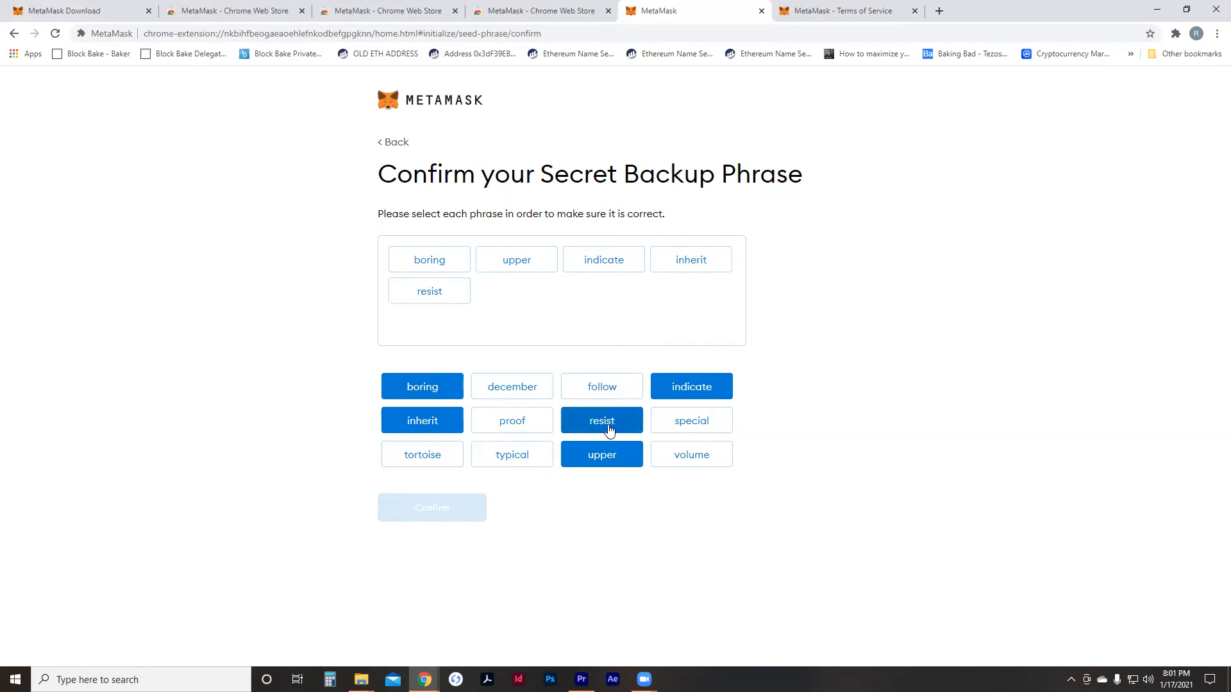
click(420, 467)
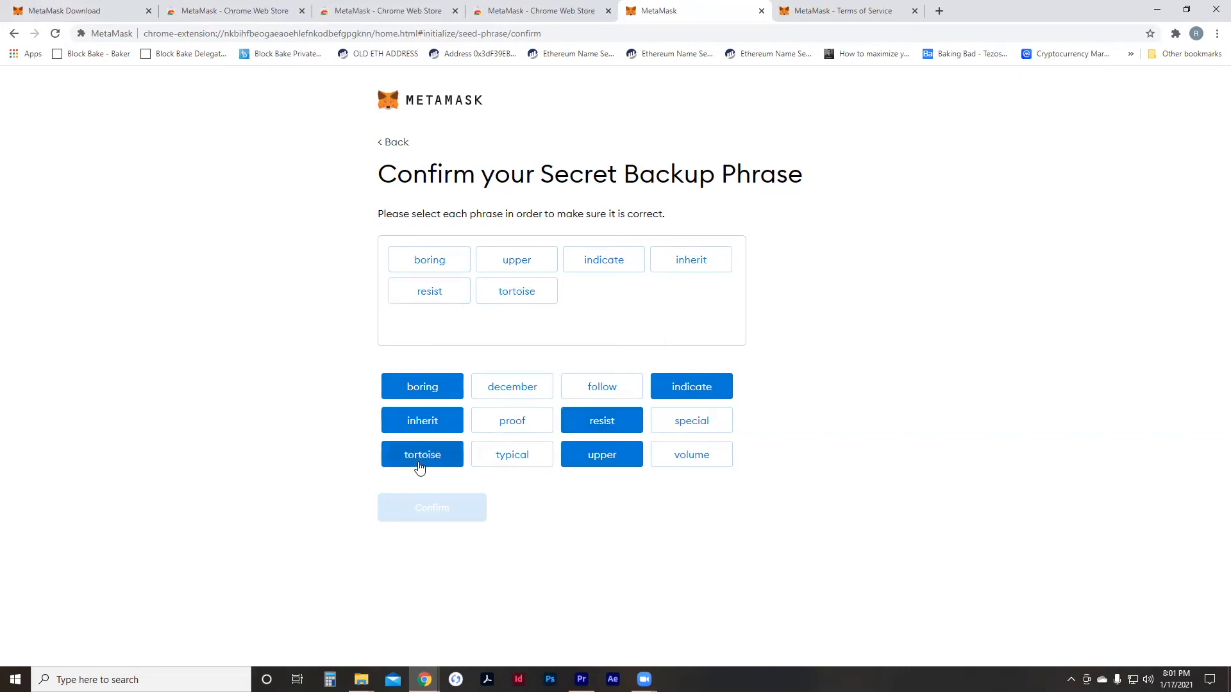
click(503, 400)
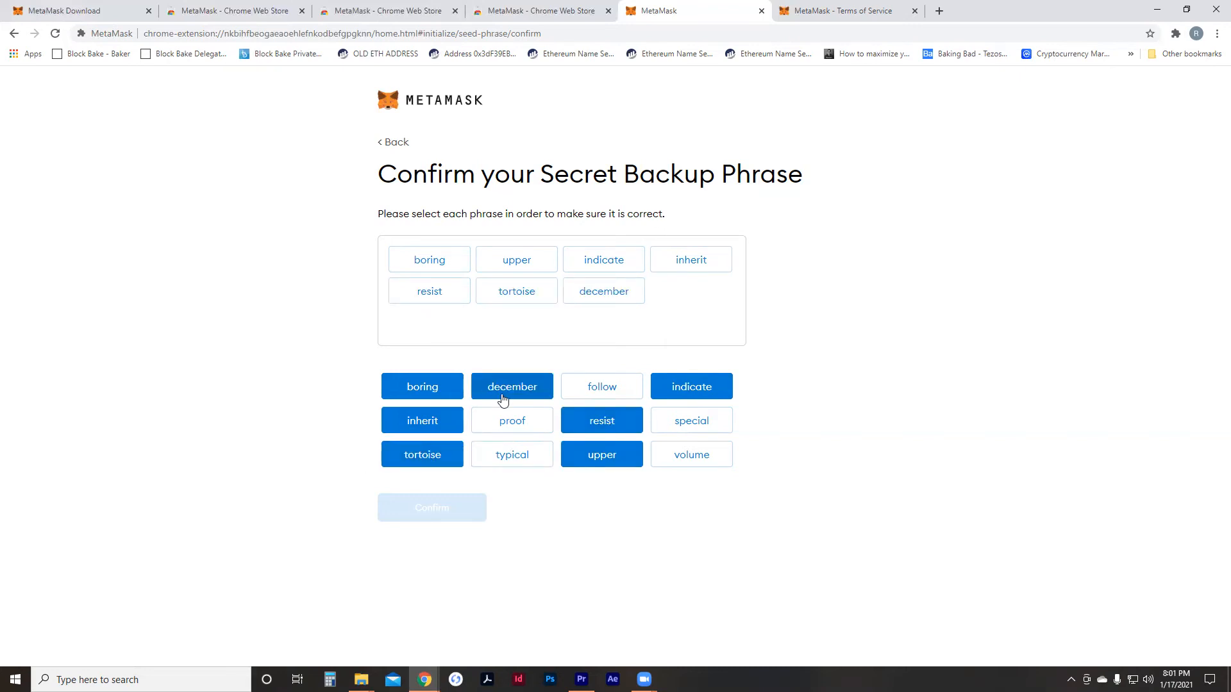
click(514, 456)
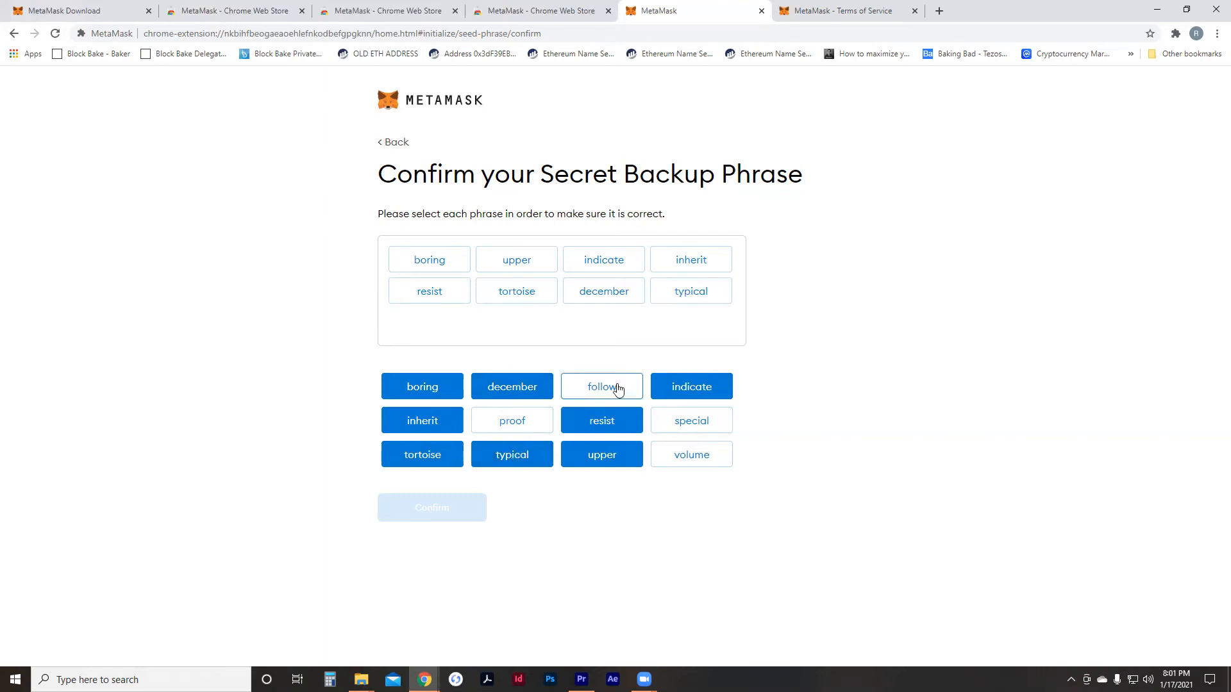
click(618, 390)
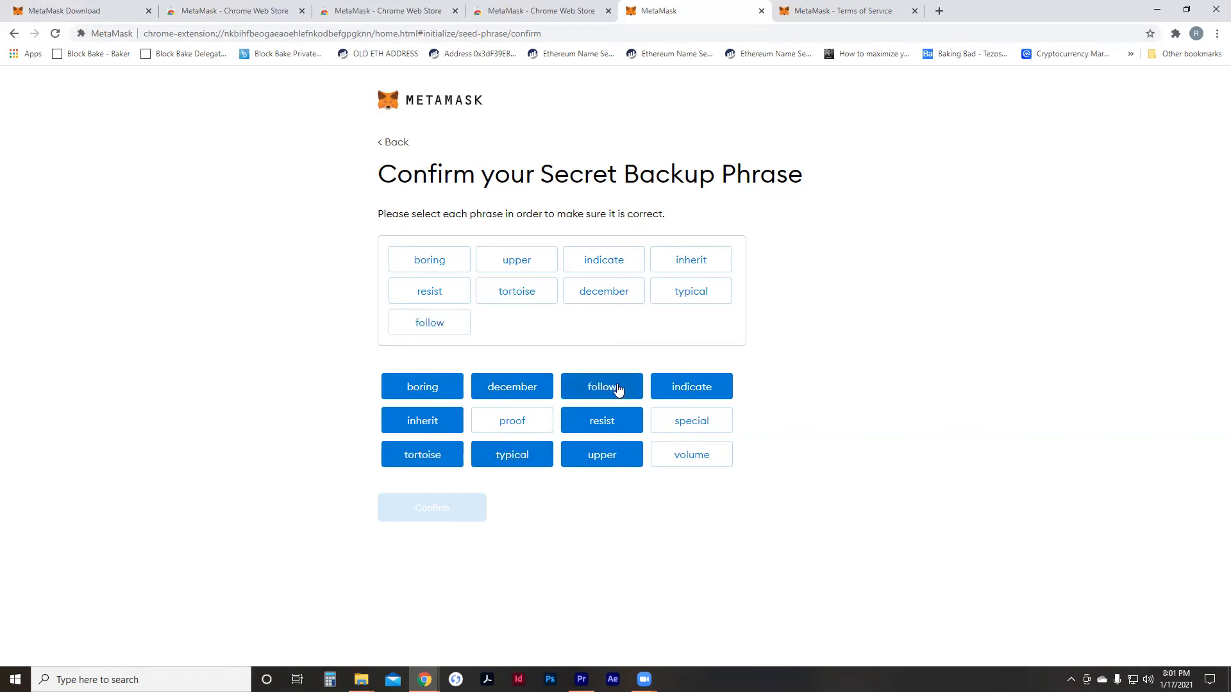
click(687, 461)
click(527, 428)
click(689, 426)
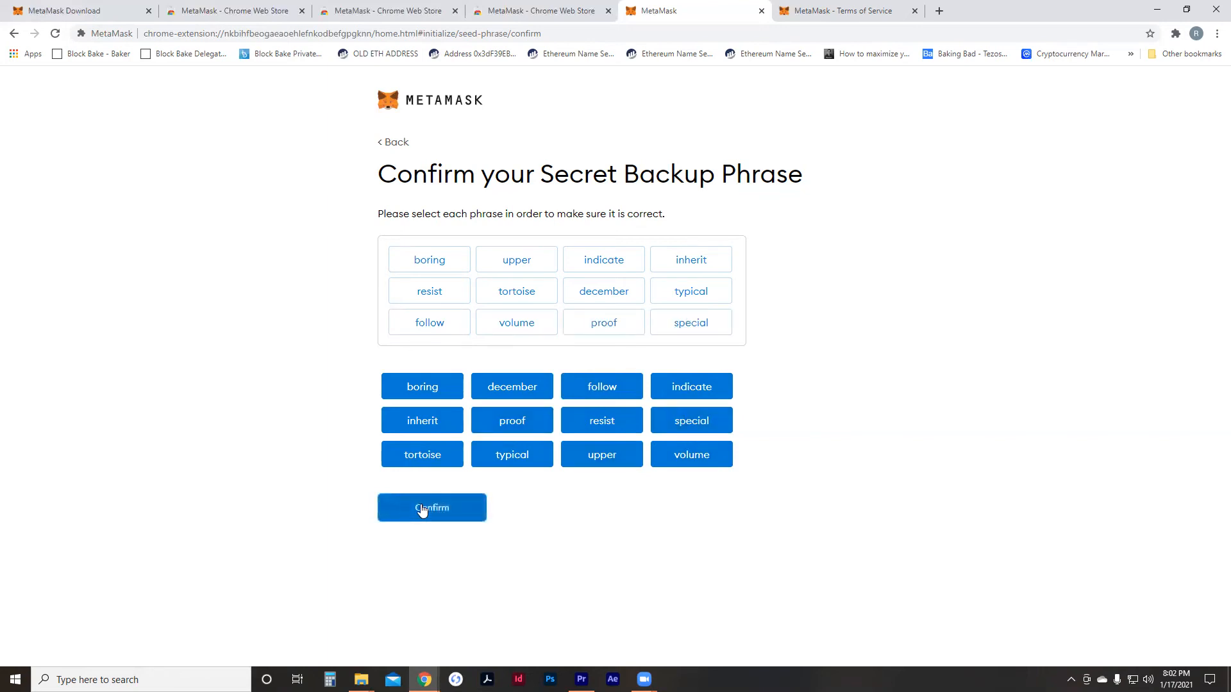
click(423, 510)
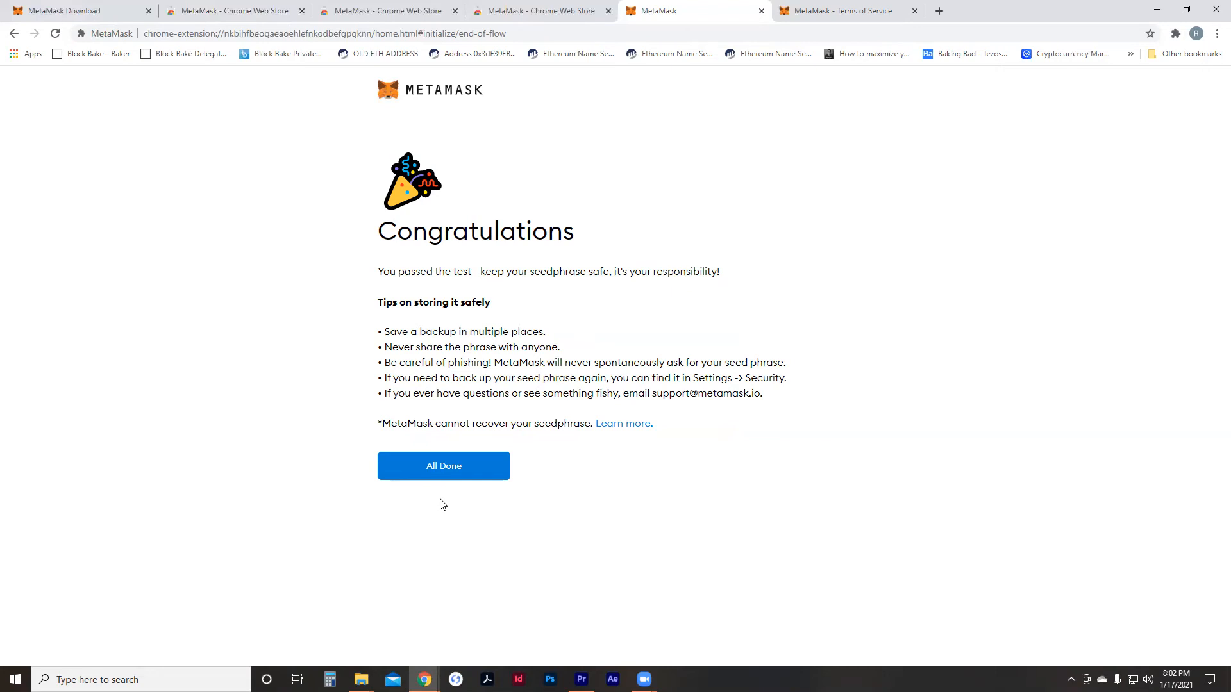
Step: Finish the wallet setup and dismiss the token swapping announcement
click(442, 466)
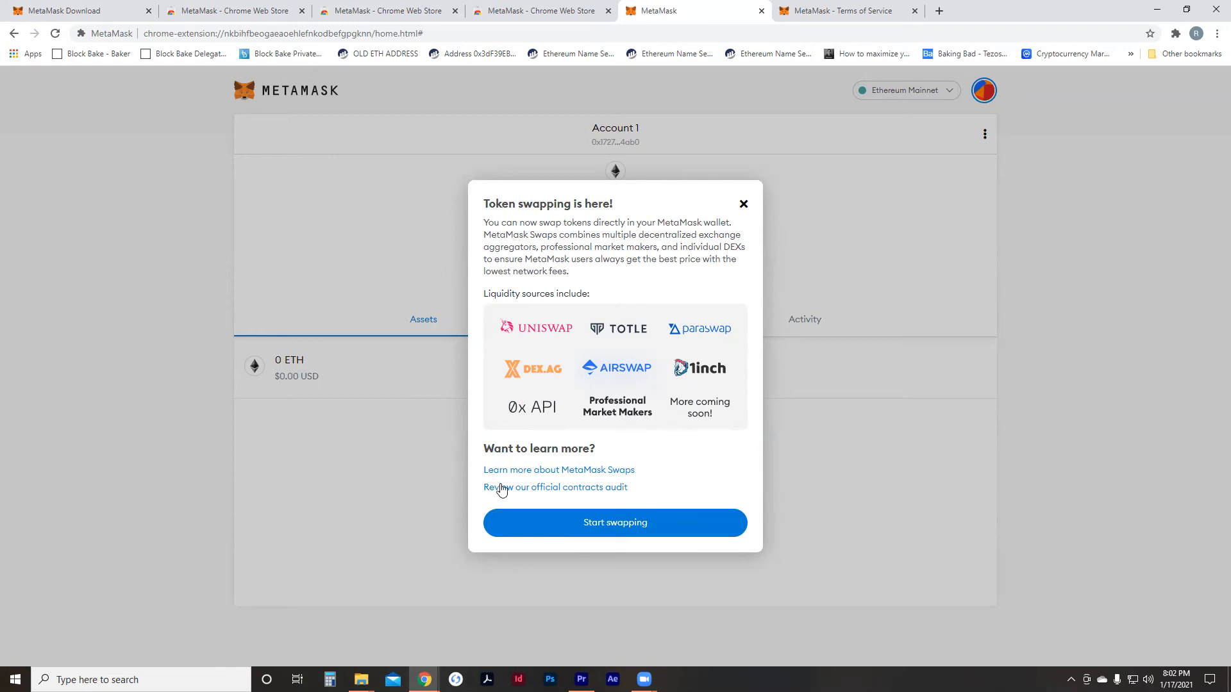
click(744, 205)
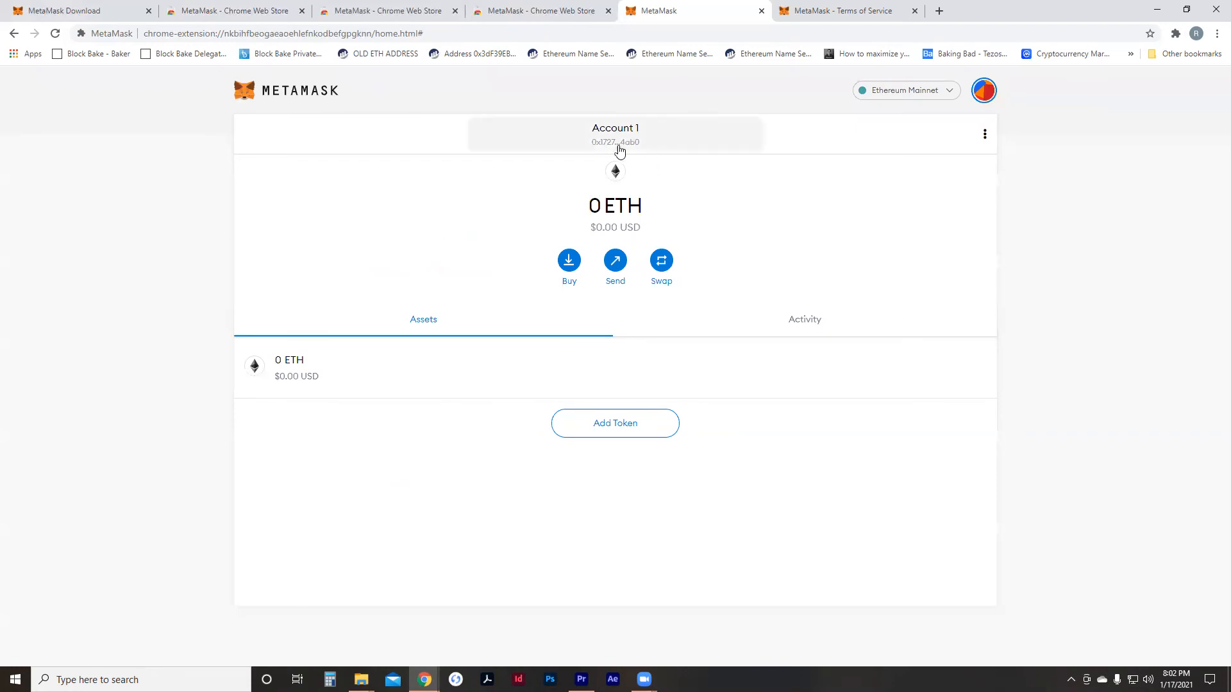
click(985, 94)
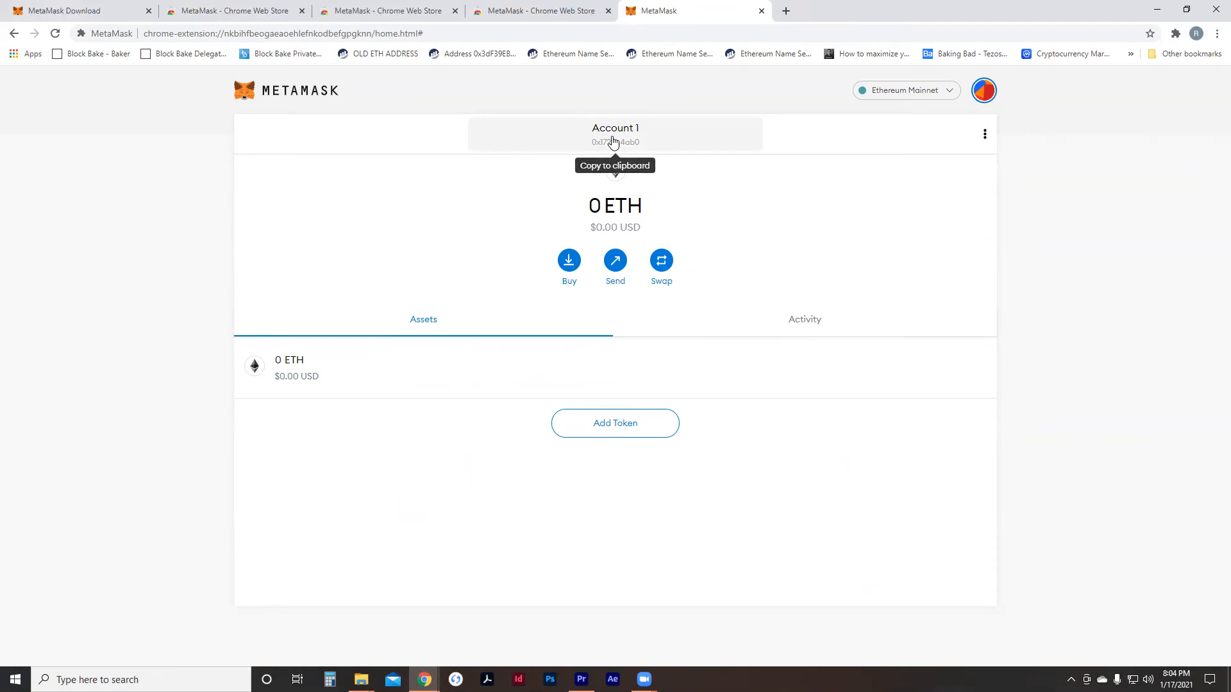
Step: Copy the Account 1 wallet address to the clipboard and open a new browser tab
click(613, 142)
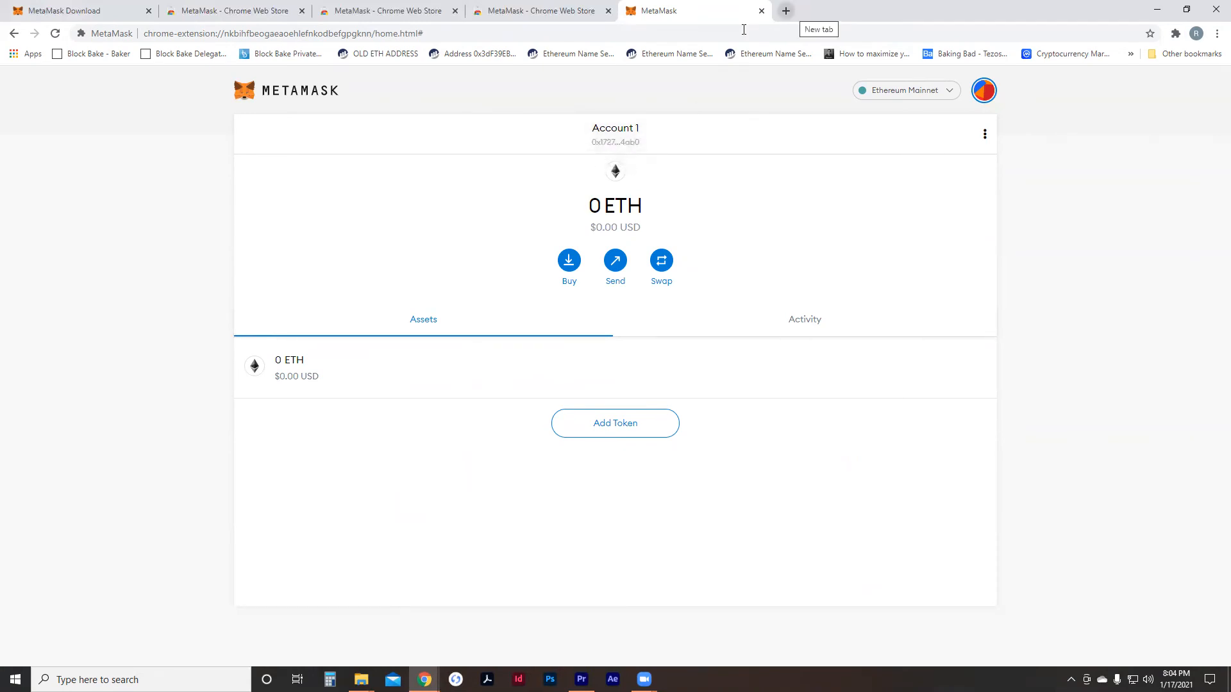
click(786, 11)
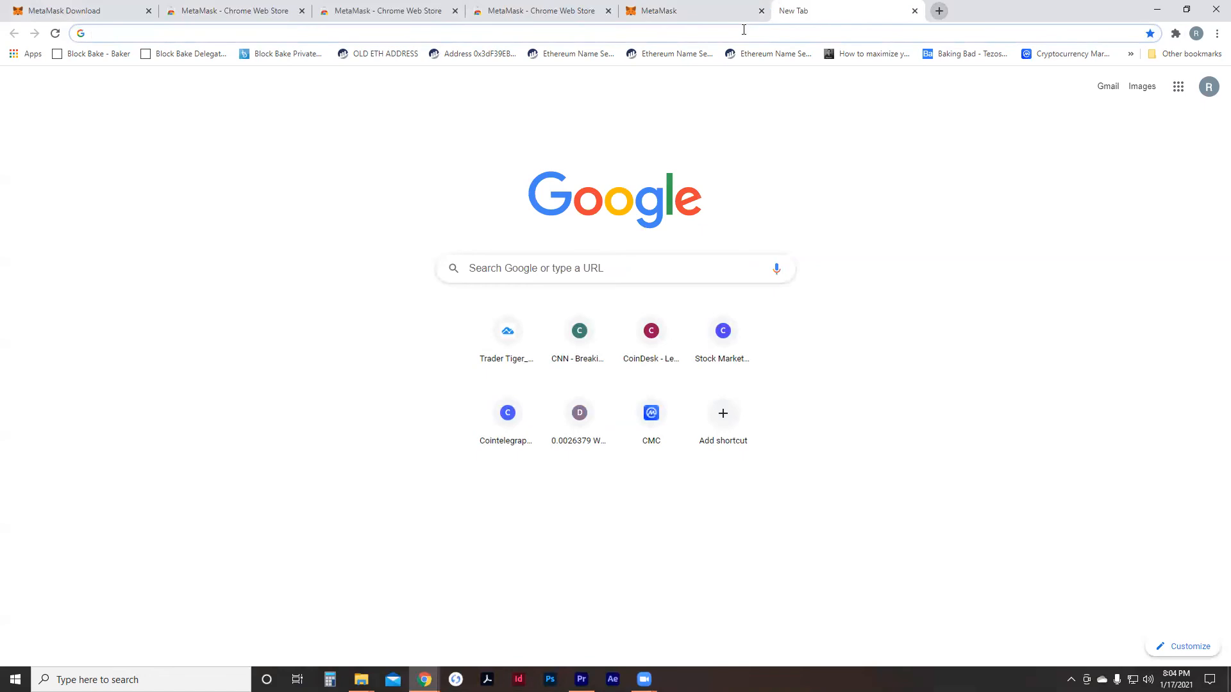
Step: Open Etherscan in the new tab and look up the copied Account 1 wallet address
text(ethere)
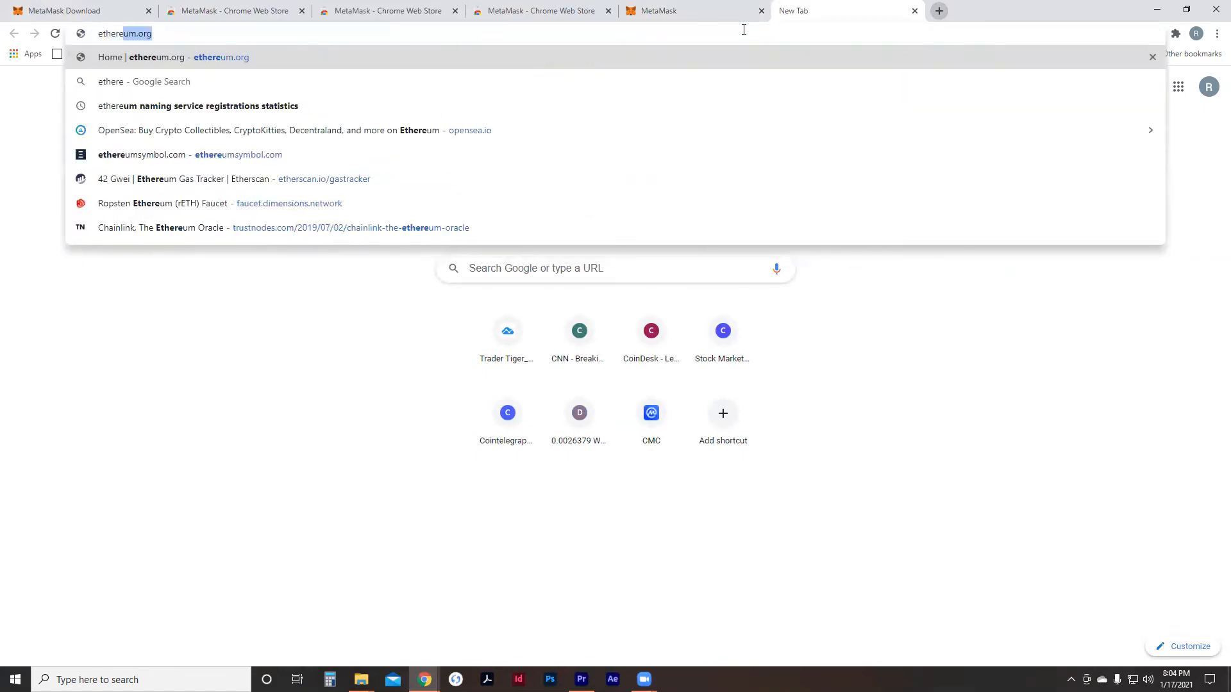
text(sc)
key(BackSpace)
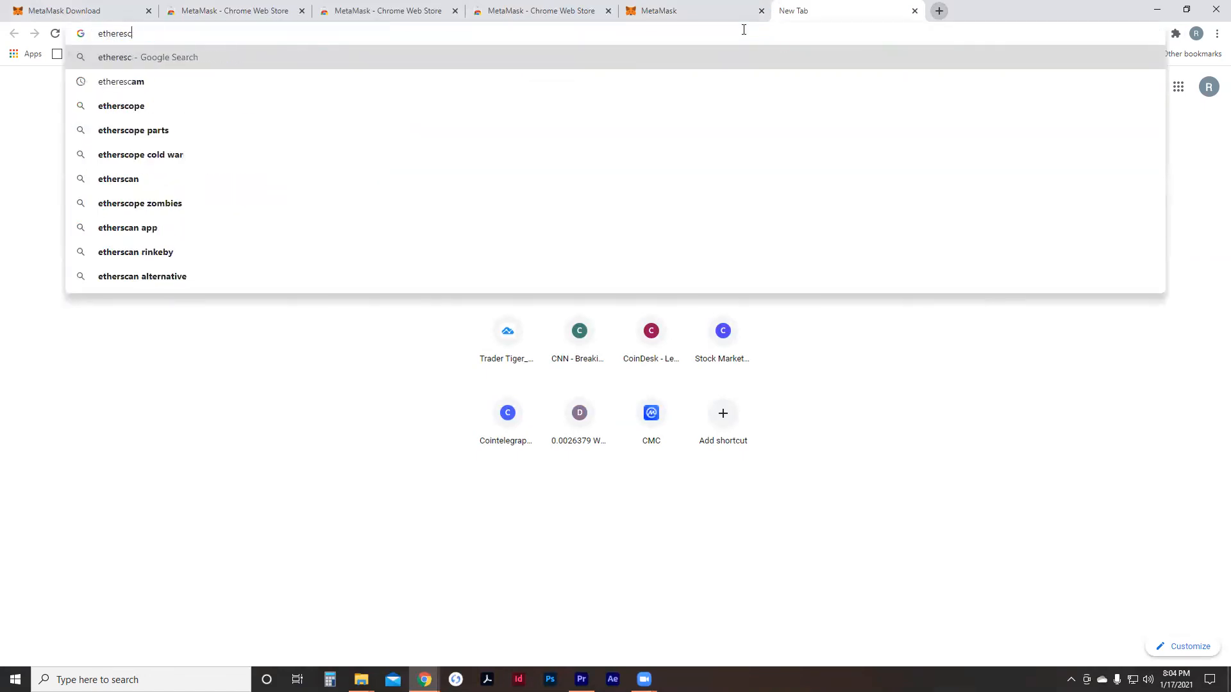
key(BackSpace)
key(BackSpace)
key(BackSpace)
text(s)
key(Return)
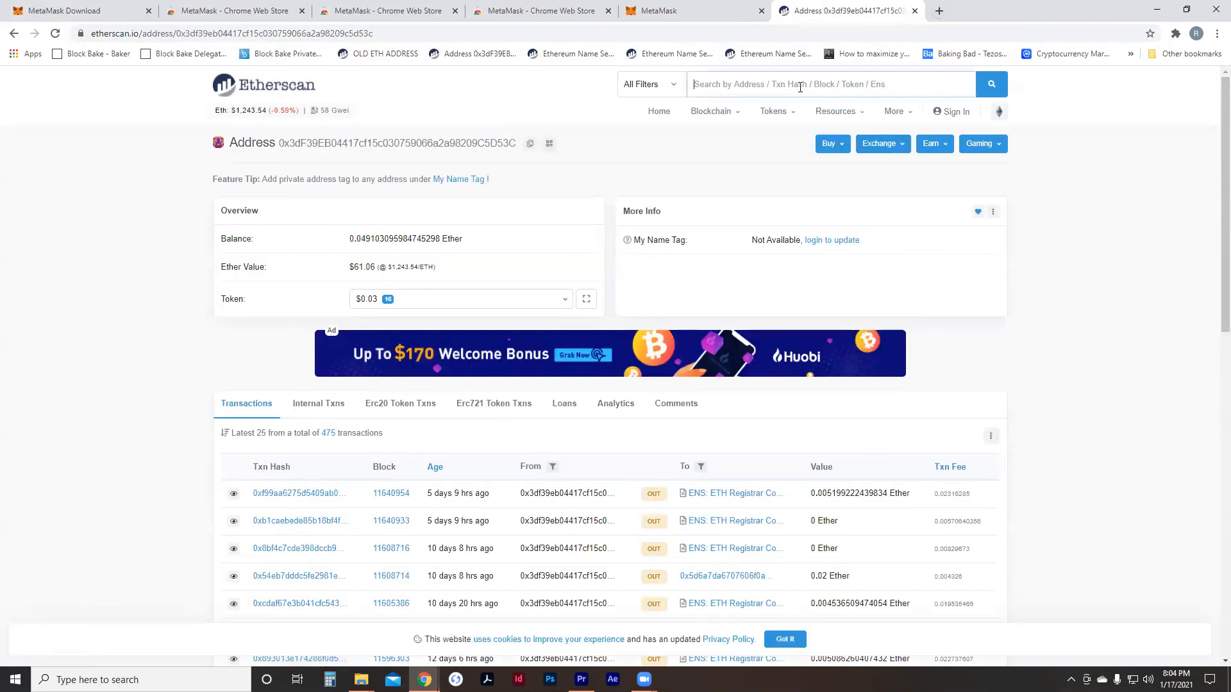
key(ctrl+v)
key(Return)
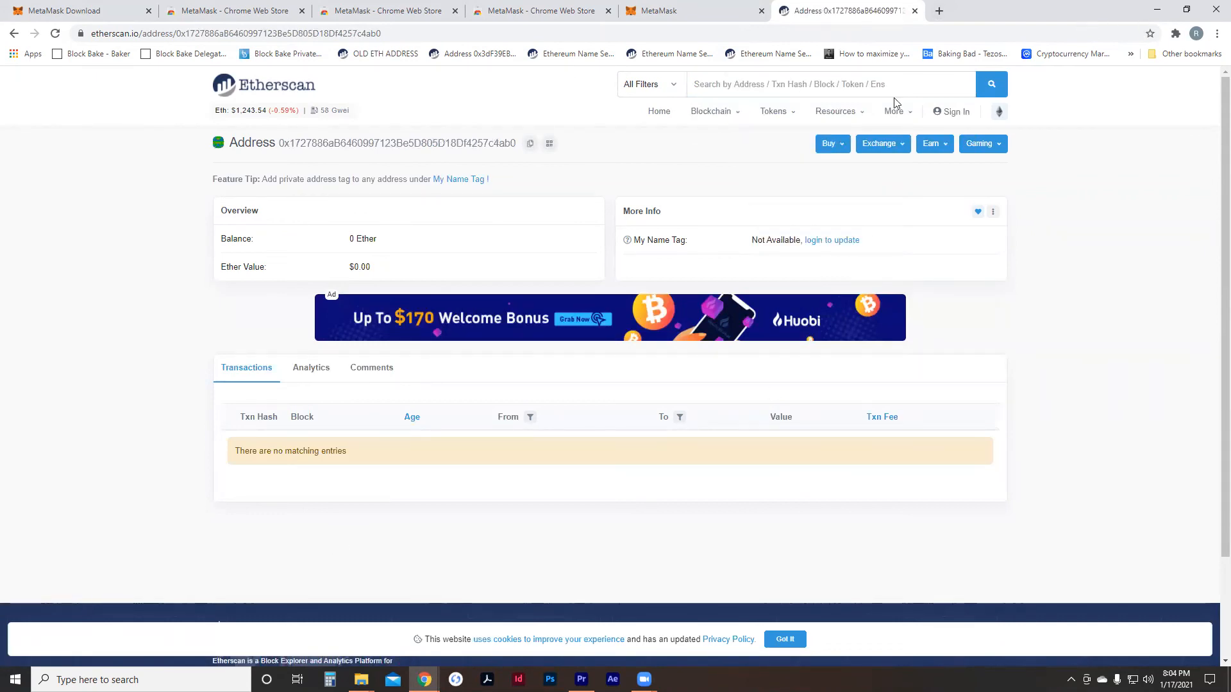
Step: Return to the MetaMask account page and copy the Account 1 wallet address again
click(1187, 9)
click(668, 91)
click(1006, 86)
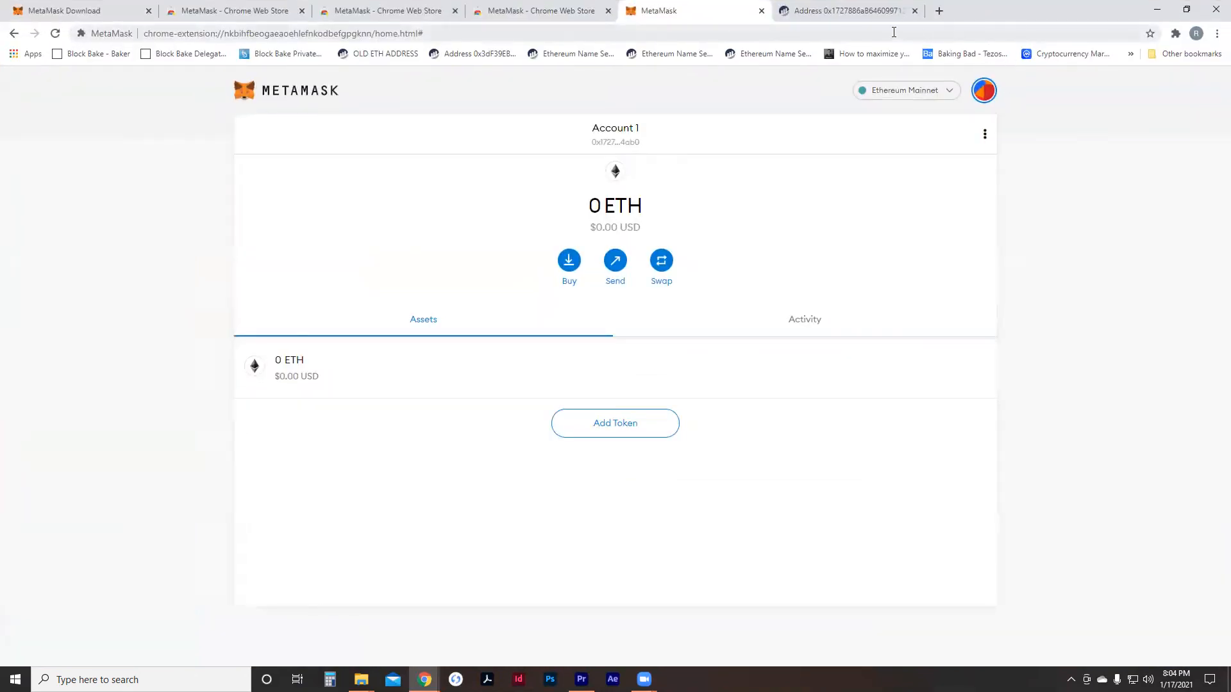
click(620, 140)
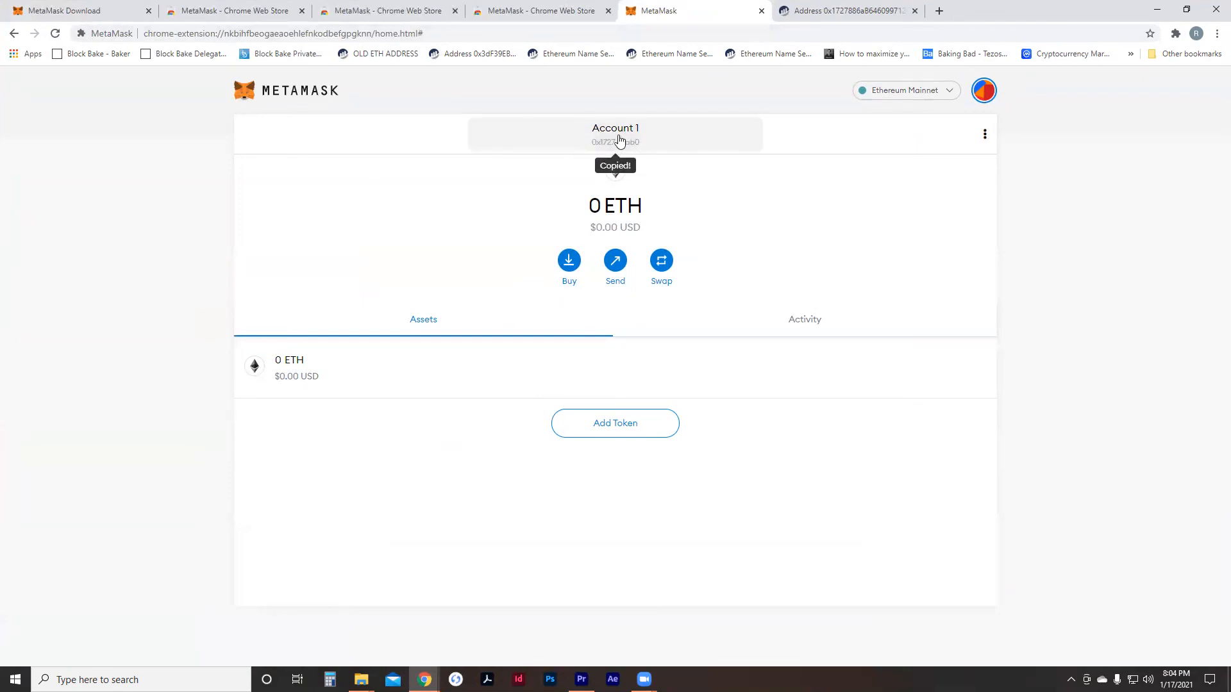
Step: Revisit the wallet's address page on Etherscan, close it and return to the MetaMask page
click(787, 18)
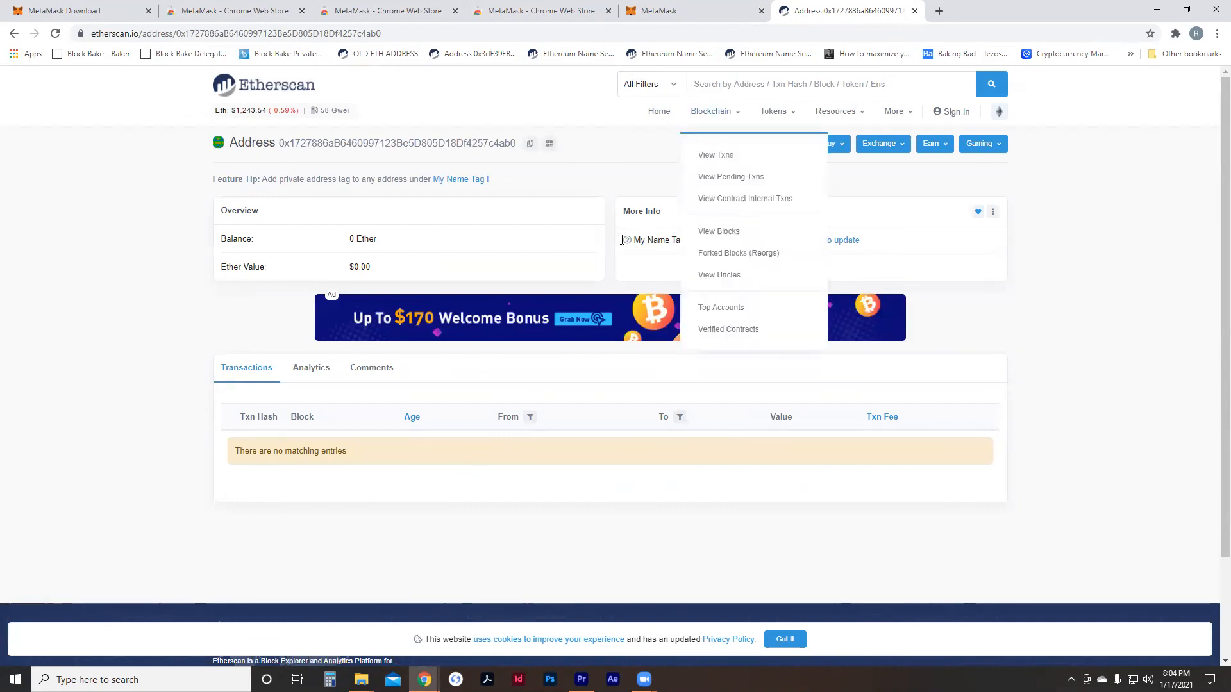
click(749, 20)
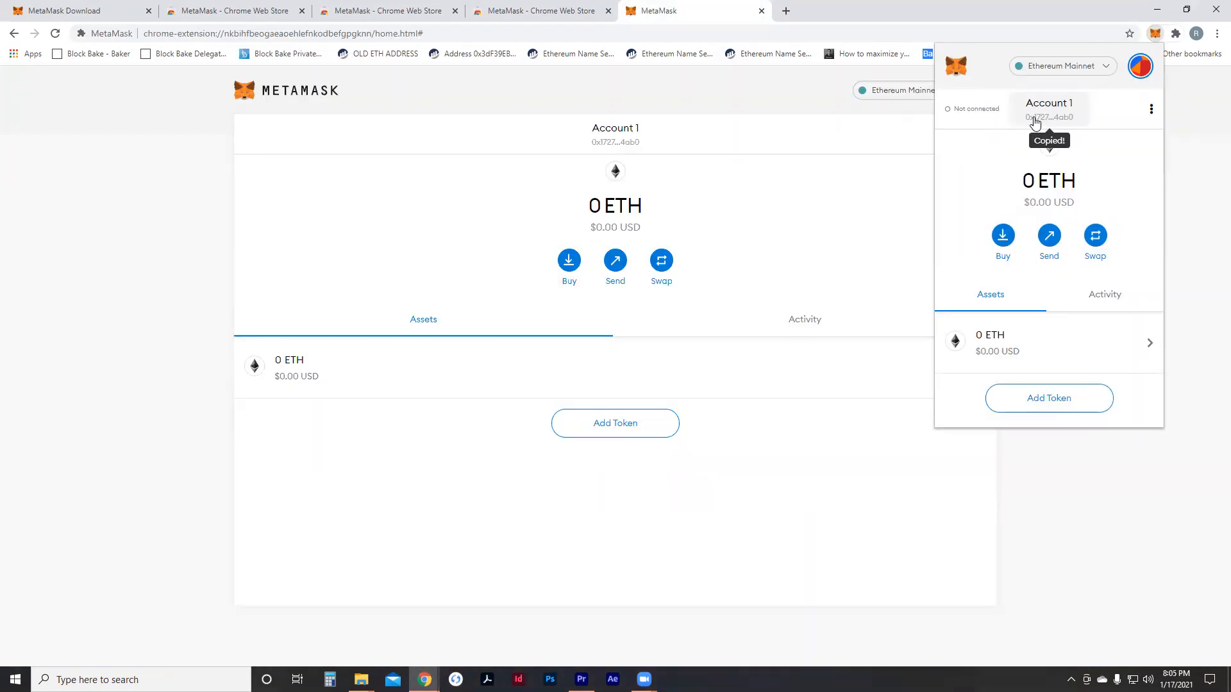